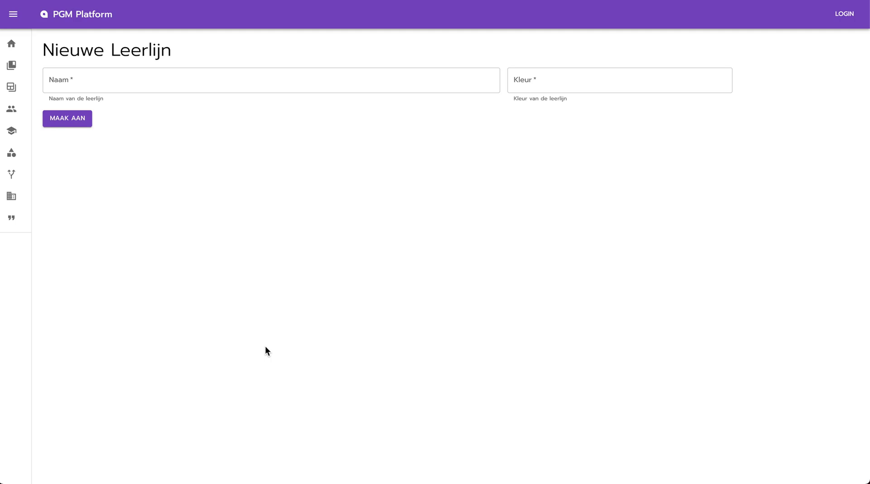
- Create the leerlijn 'Workplace Learning' with colour red, then go to the Vakken page
{"action": "left_click", "coordinate": [173, 79]}
{"action": "type", "text": "Workplace Learning"}
{"action": "left_click", "coordinate": [568, 77]}
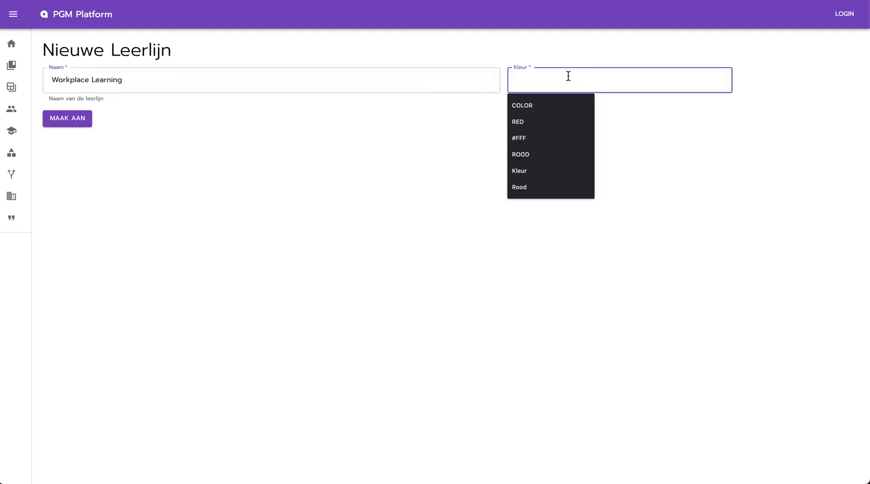
{"action": "type", "text": "red"}
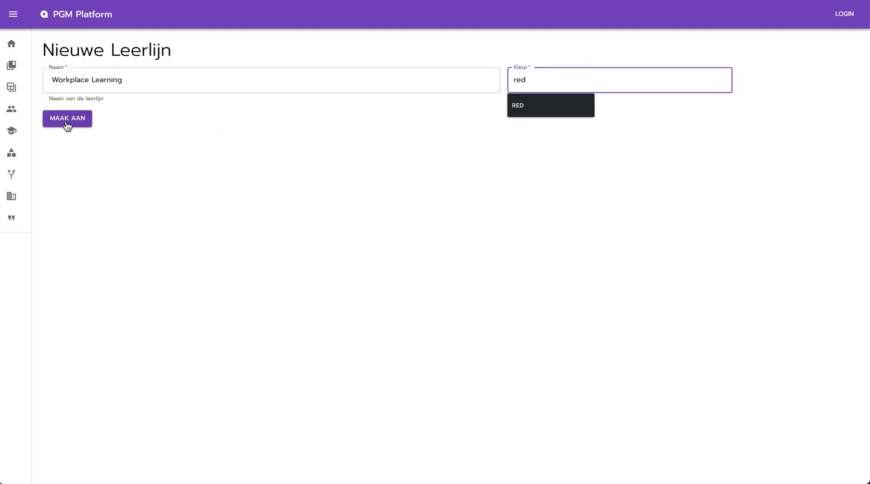
{"action": "left_click", "coordinate": [67, 119]}
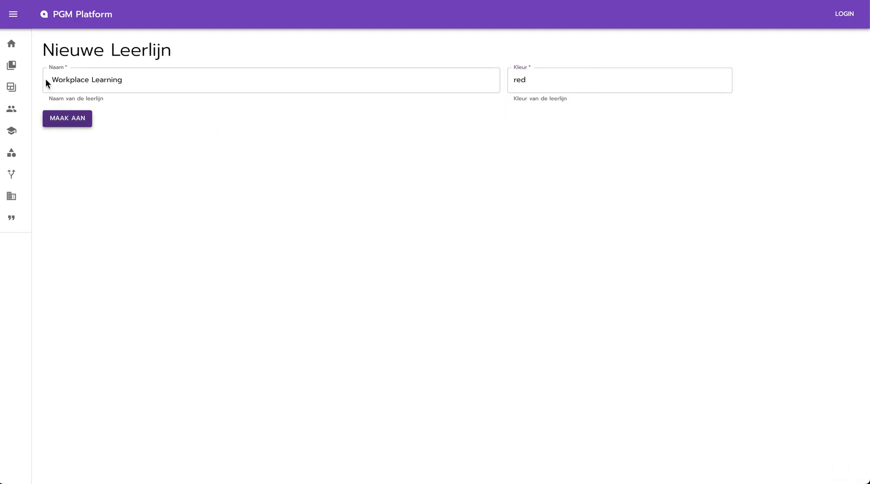
{"action": "left_click", "coordinate": [12, 64]}
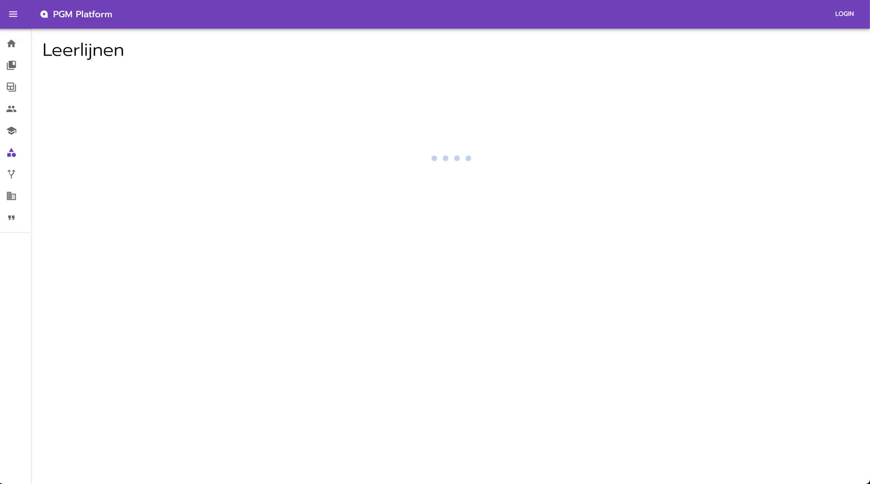
{"action": "left_click", "coordinate": [15, 74]}
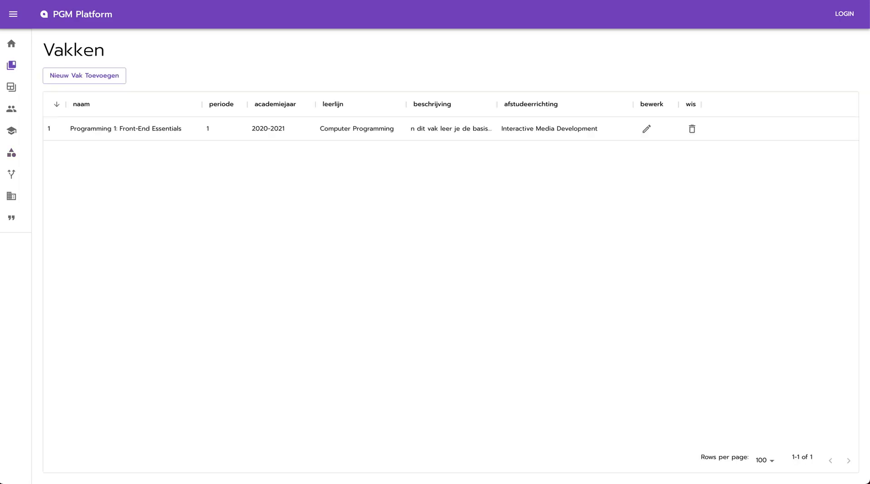
- Start adding a new course from the Vakken page
{"action": "left_click", "coordinate": [93, 78]}
{"action": "left_click", "coordinate": [84, 75]}
{"action": "left_click", "coordinate": [110, 84]}
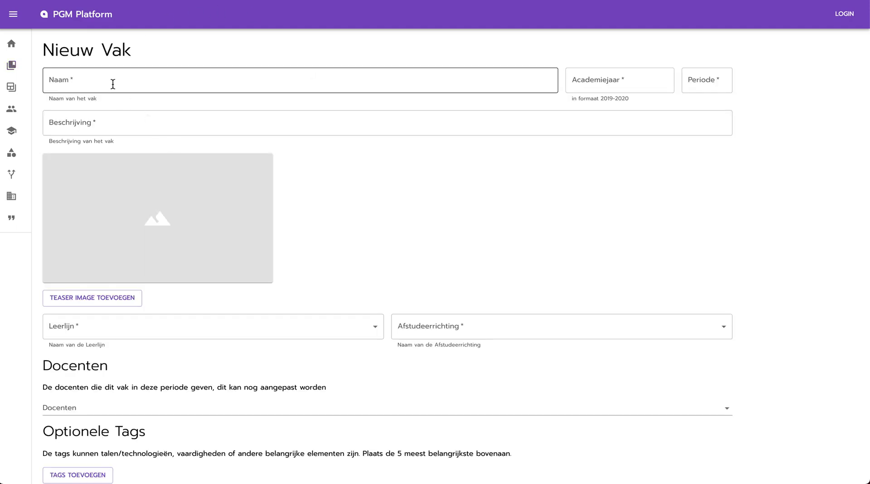
{"action": "type", "text": "@Work 3"}
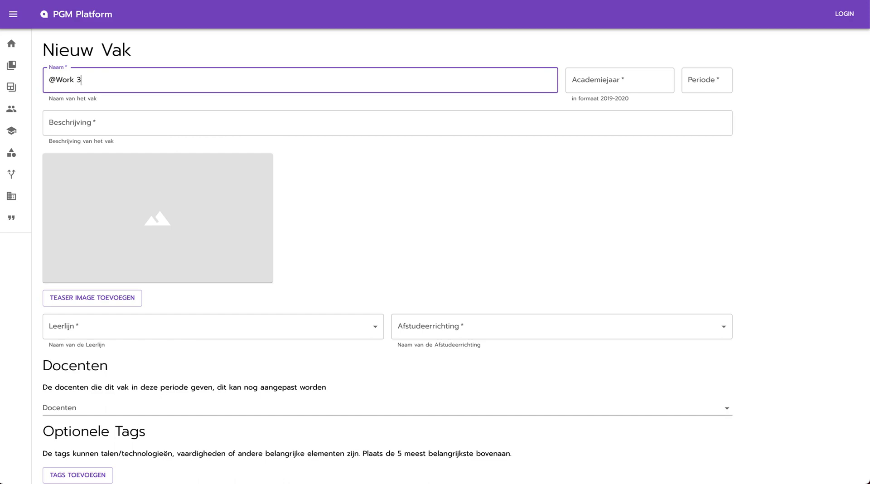
{"action": "key", "text": "Tab"}
{"action": "type", "text": "202"}
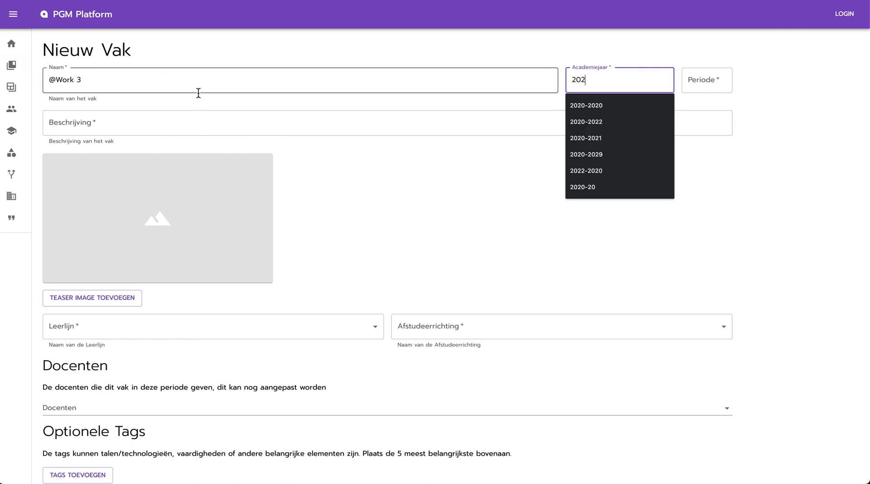
{"action": "left_click", "coordinate": [198, 93]}
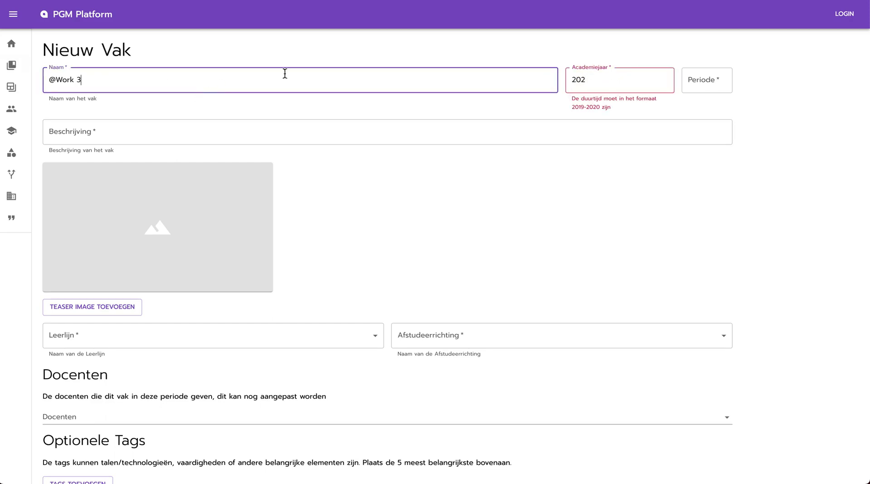
{"action": "left_click", "coordinate": [623, 74]}
{"action": "type", "text": "22"}
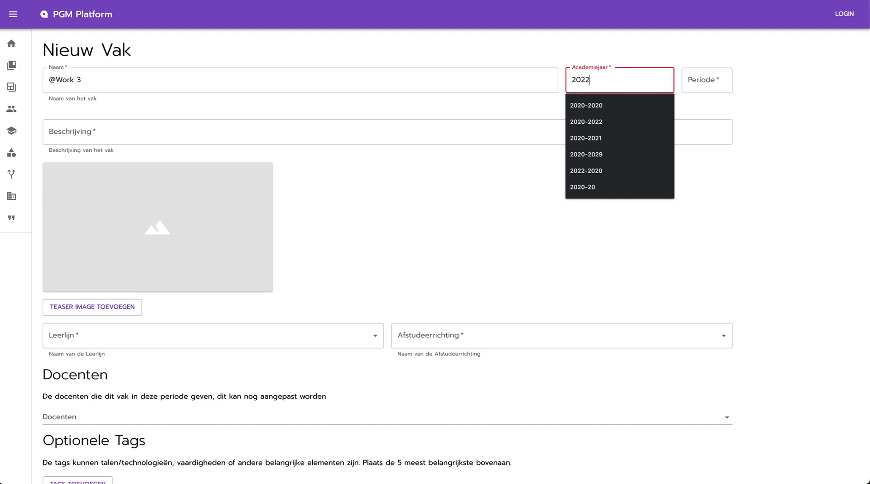
{"action": "key", "text": "BackSpace"}
{"action": "key", "text": "BackSpace"}
{"action": "type", "text": "0-2021"}
{"action": "left_click", "coordinate": [723, 81]}
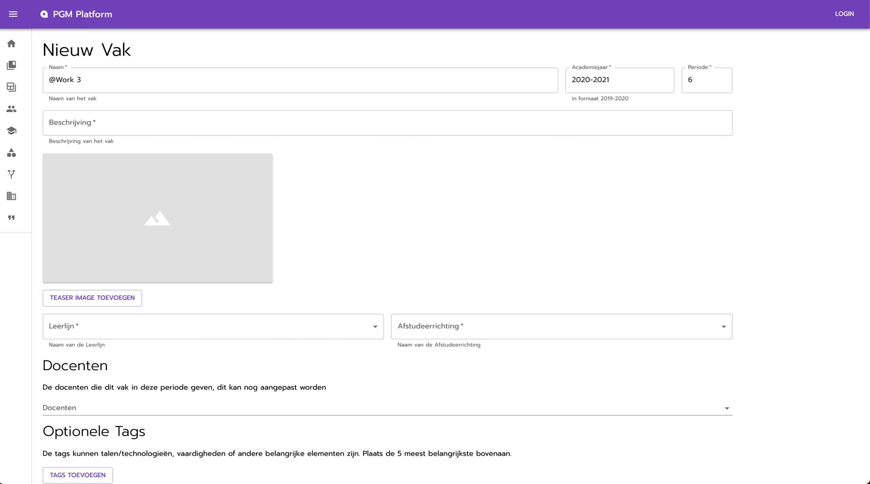
{"action": "left_click", "coordinate": [331, 124]}
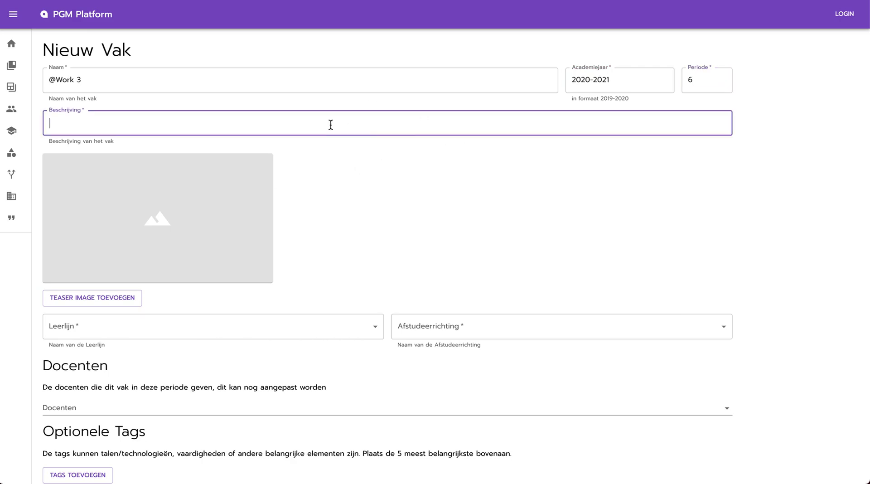
- Paste the course description and attach fallback_course.jpg from Downloads/courses as teaser image
{"action": "type", "text": "In @work3 gaan jullie aan de slag met 1 tot 2 echte cases uit het werkveld. Deze cases worden gebrieft door het werkveld, klant of docent. Het werkveld of klant deelt de noodzakelijk werkdocumenten waarmee jullie aan de slag gaan. Dit betekent dat jullie o.a. dynamische webapplicaties perfect kunnen implementeren op basis van deze aangeleverde documenten."}
{"action": "left_click", "coordinate": [95, 310]}
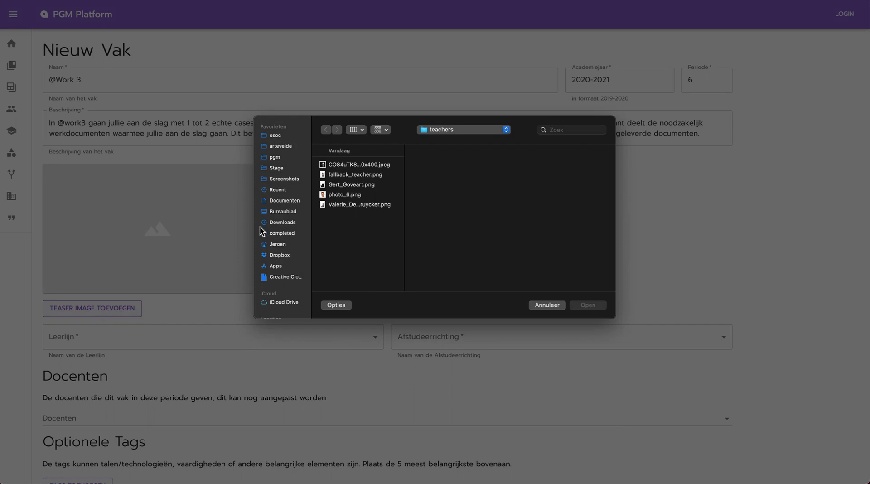
{"action": "key", "text": "super+alt+l"}
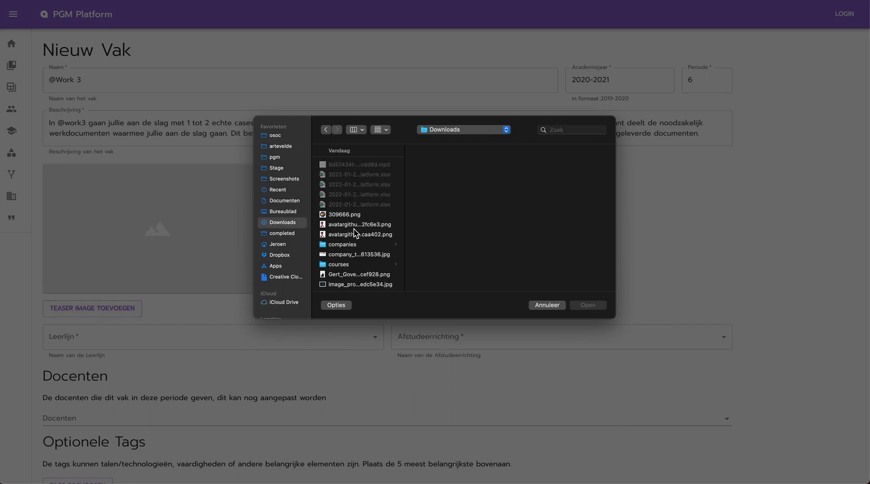
{"action": "left_click", "coordinate": [347, 233]}
{"action": "left_click", "coordinate": [446, 165]}
{"action": "left_click", "coordinate": [597, 305]}
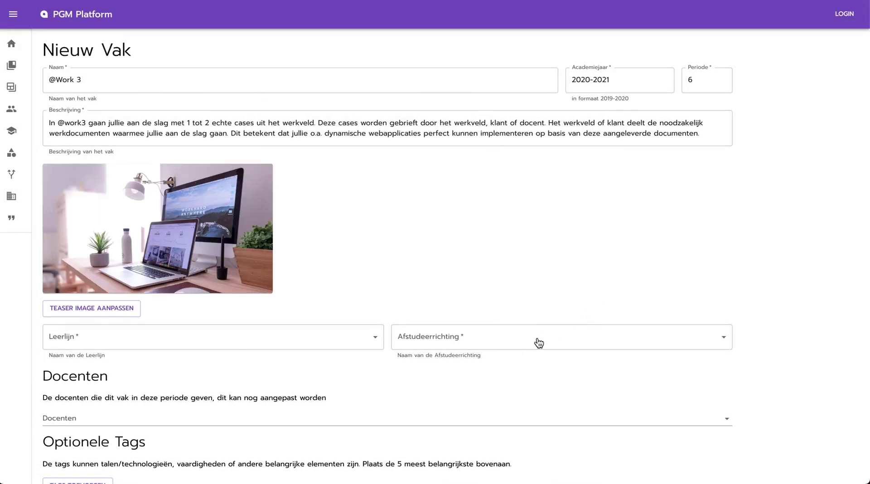
- Set the afstudeerrichting to Interactive Media Development
{"action": "left_click", "coordinate": [538, 343]}
{"action": "left_click", "coordinate": [541, 366]}
{"action": "left_click", "coordinate": [322, 350]}
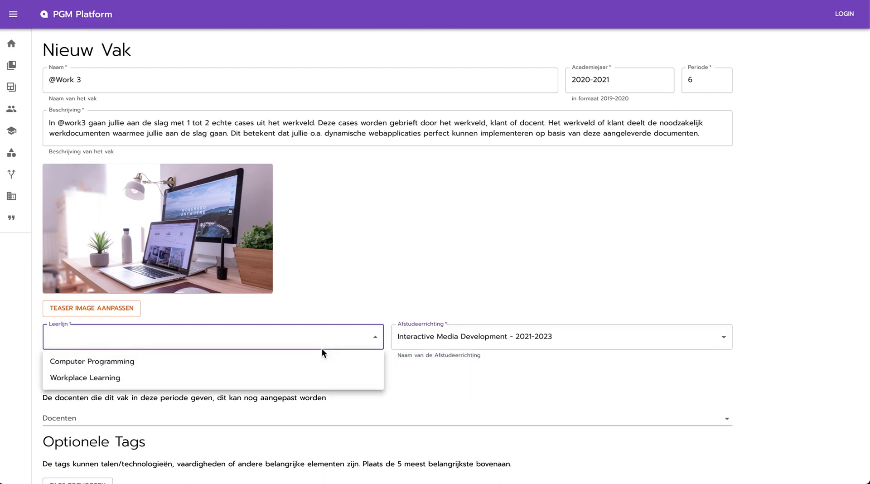
{"action": "left_click", "coordinate": [305, 376]}
{"action": "scroll", "coordinate": [257, 410], "scroll_direction": "down", "scroll_amount": 1}
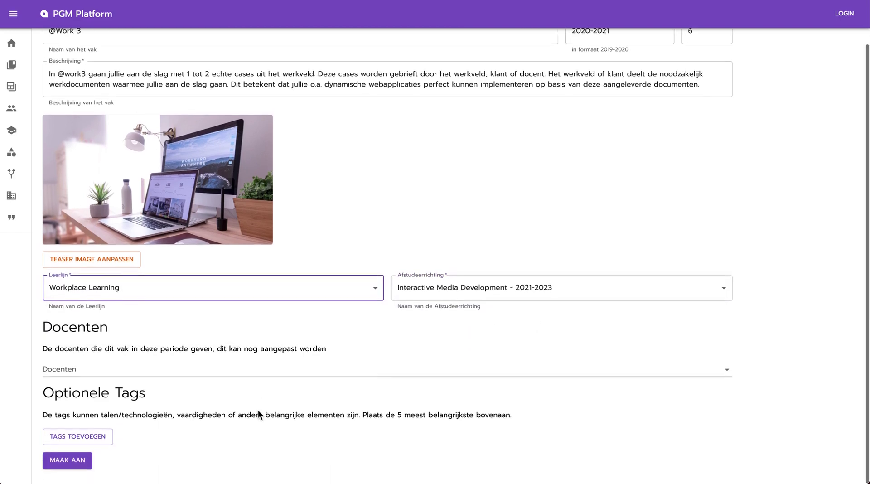
{"action": "left_click", "coordinate": [133, 368]}
{"action": "left_click", "coordinate": [96, 390]}
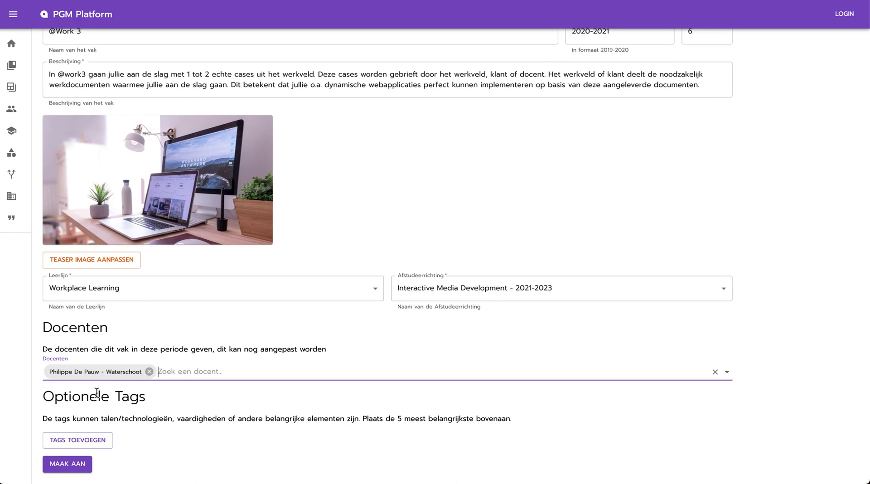
- Add the tags NEST, NEXT and JS and create the course
{"action": "left_click", "coordinate": [97, 443]}
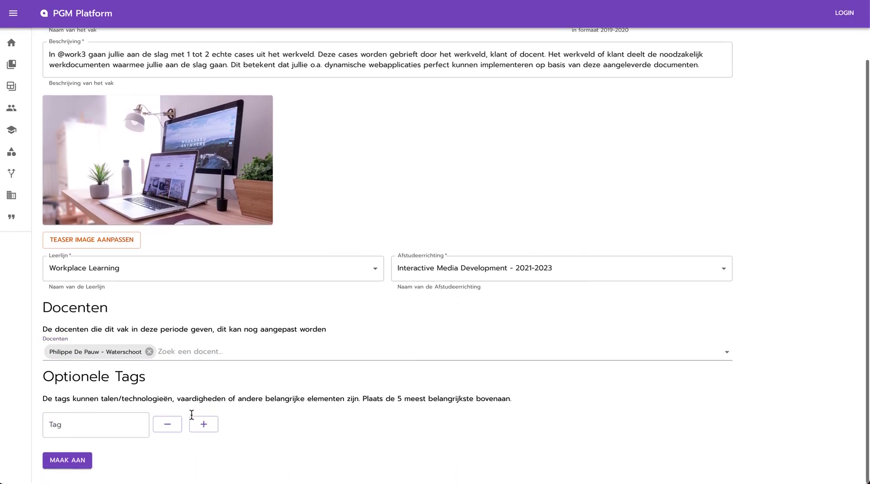
{"action": "left_click", "coordinate": [94, 424]}
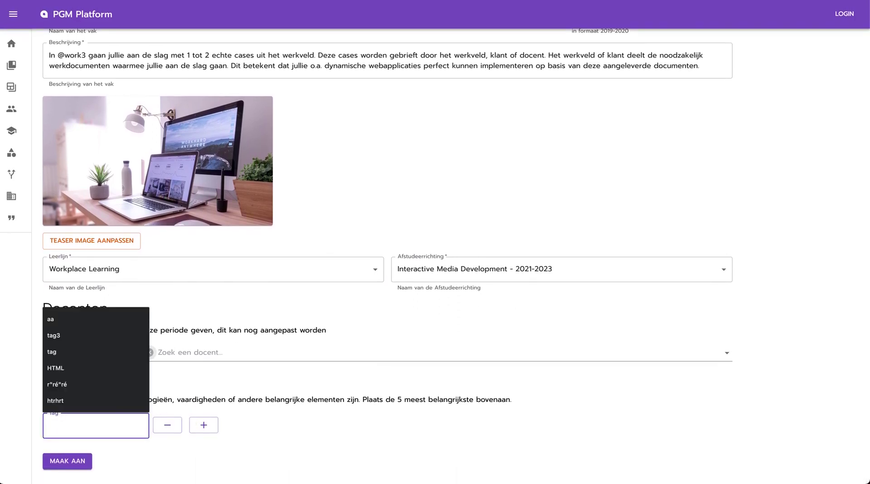
{"action": "type", "text": "NEST"}
{"action": "left_click", "coordinate": [203, 424]}
{"action": "left_click", "coordinate": [86, 455]}
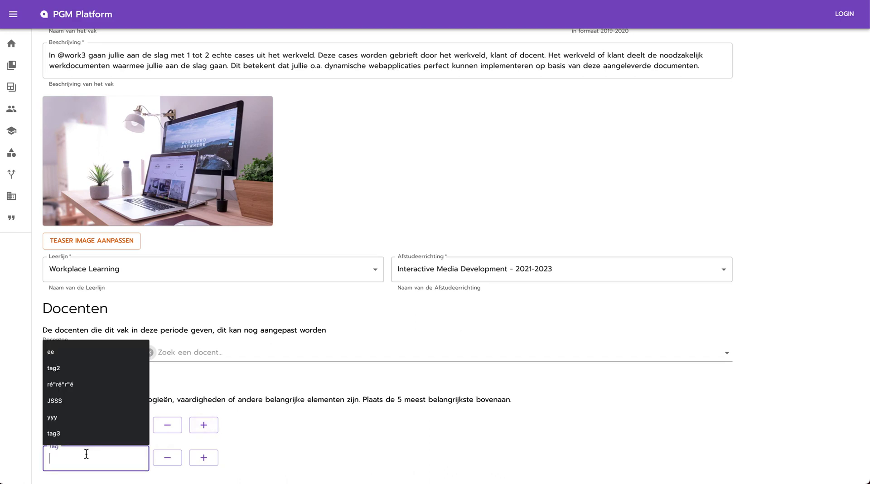
{"action": "type", "text": "NEXT"}
{"action": "left_click", "coordinate": [205, 458]}
{"action": "scroll", "coordinate": [272, 379], "scroll_direction": "down", "scroll_amount": 2}
{"action": "left_click", "coordinate": [73, 434]}
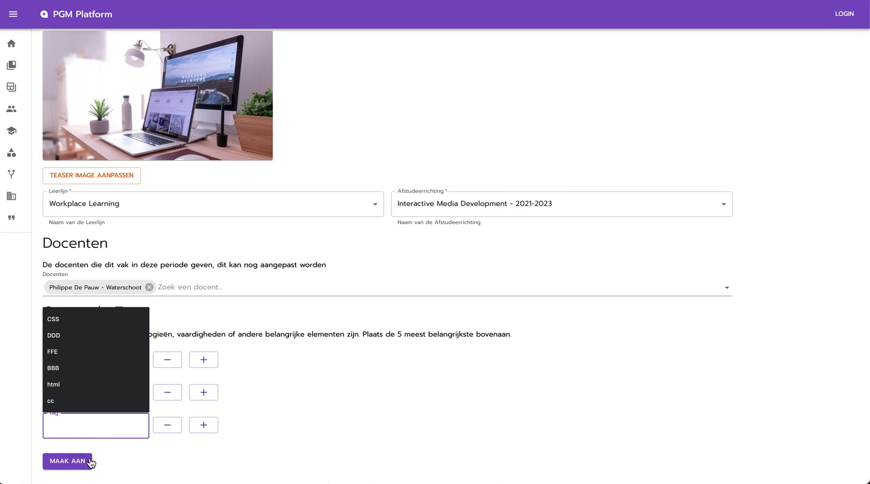
{"action": "type", "text": "JS"}
{"action": "left_click", "coordinate": [274, 421]}
{"action": "left_click", "coordinate": [57, 461]}
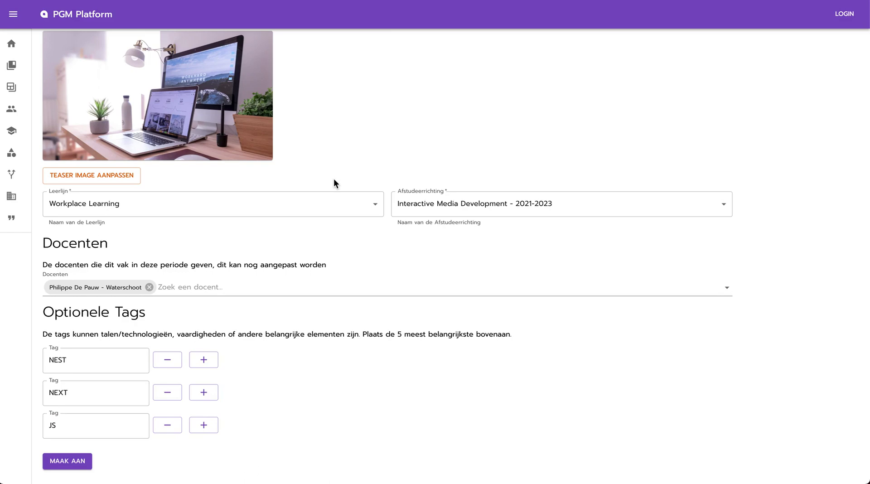
{"action": "scroll", "coordinate": [368, 148], "scroll_direction": "up", "scroll_amount": 3}
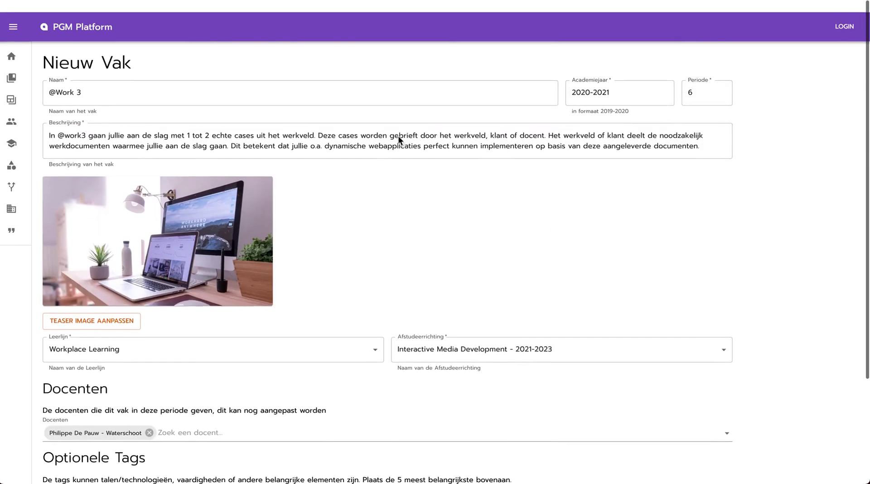
{"action": "scroll", "coordinate": [398, 135], "scroll_direction": "down", "scroll_amount": 3}
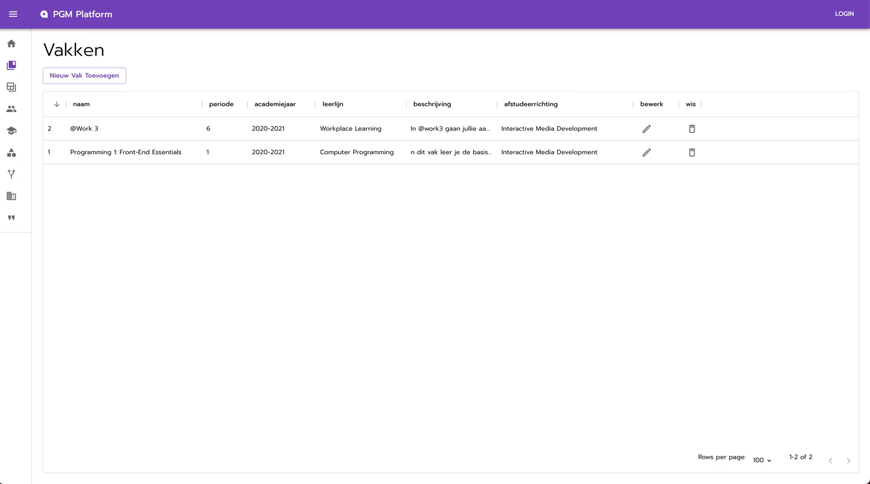
{"action": "left_click", "coordinate": [12, 87]}
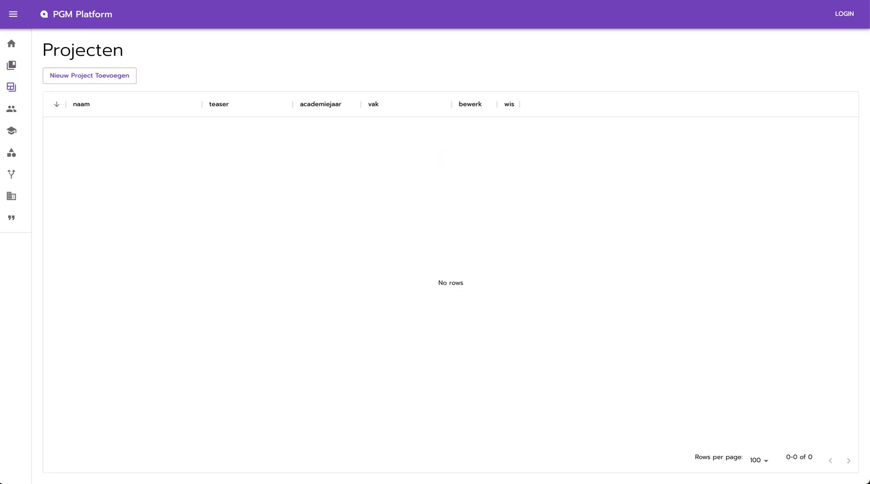
- Open the Nieuw Project form from the Projecten page
{"action": "left_click", "coordinate": [106, 81]}
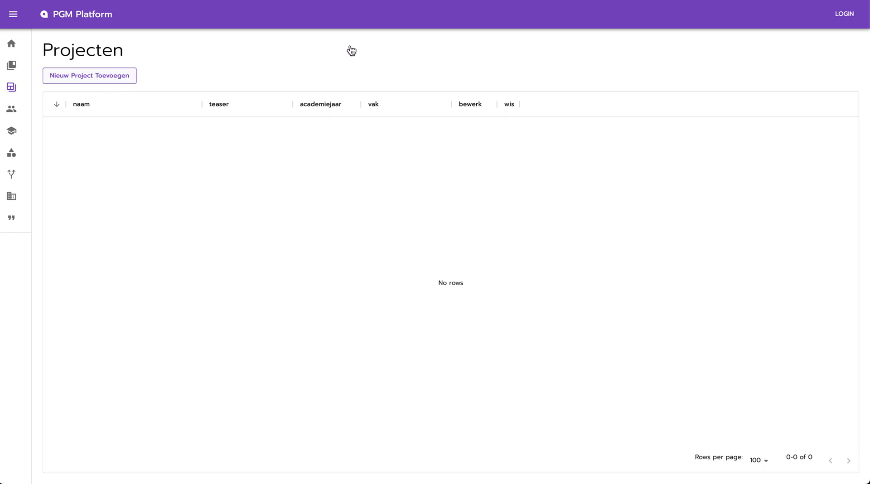
{"action": "left_click", "coordinate": [92, 78]}
- Enter project name PGM-Platform, year 2021-2022, teaser text and body text
{"action": "left_click", "coordinate": [119, 84]}
{"action": "type", "text": "PGM-"}
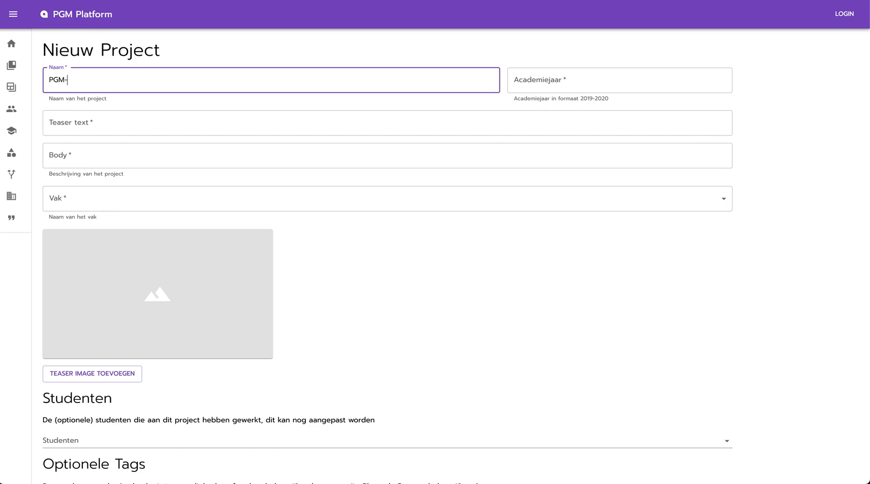
{"action": "type", "text": "Platform"}
{"action": "key", "text": "Tab"}
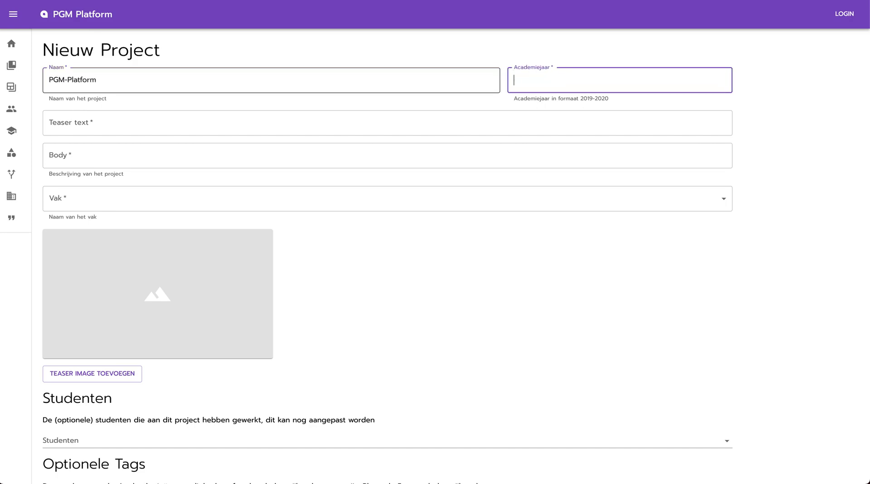
{"action": "type", "text": "2021-2022"}
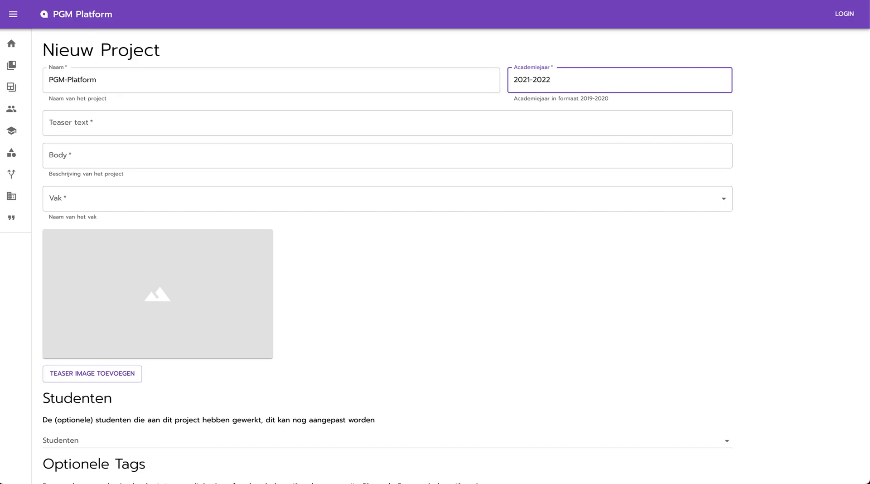
{"action": "left_click", "coordinate": [193, 122]}
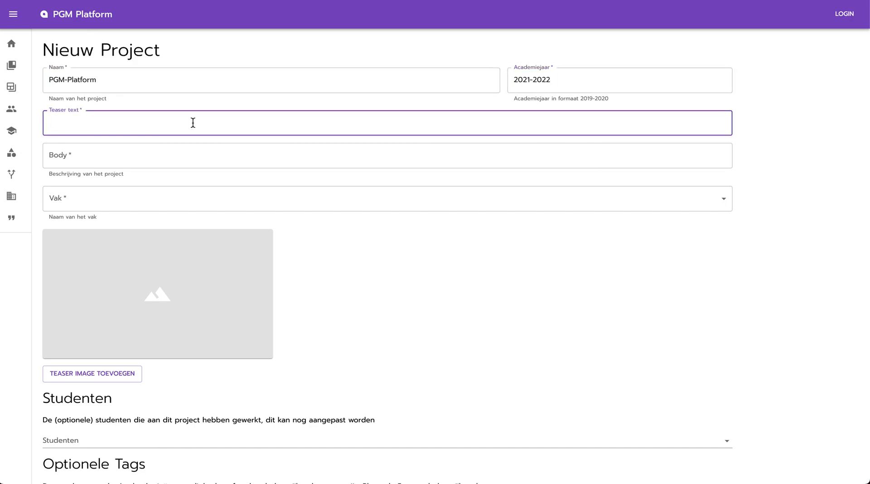
{"action": "type", "text": "Dit projec"}
{"action": "key", "text": "ctrl+a"}
{"action": "type", "text": "In dit project wordt de website van PG"}
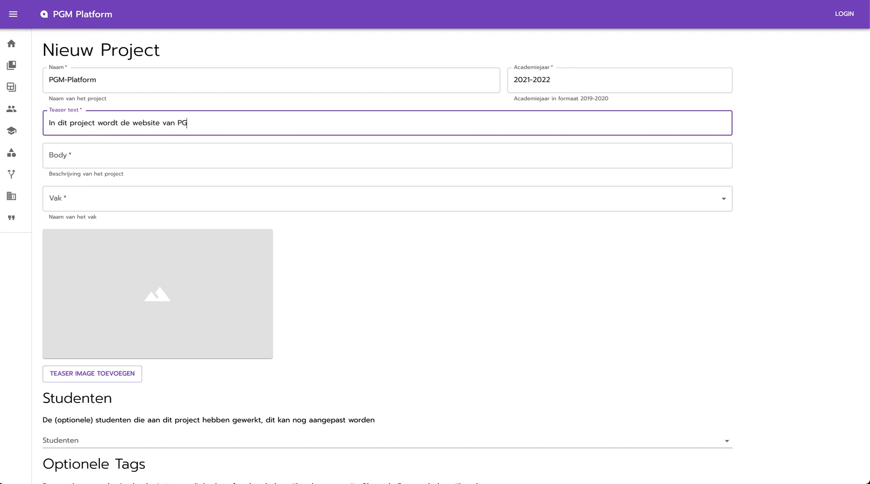
{"action": "type", "text": "M gebouwd"}
{"action": "key", "text": "Tab"}
{"action": "type", "text": "Hier lees je me"}
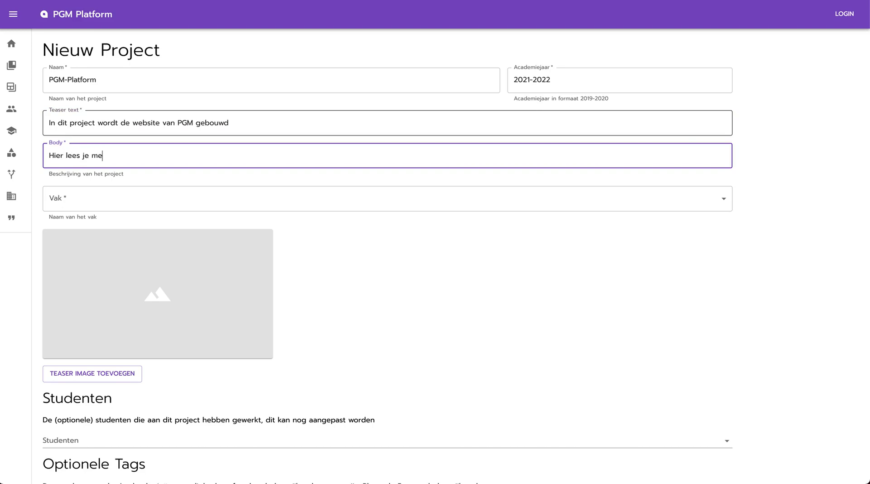
{"action": "type", "text": "er over dit project"}
{"action": "left_click", "coordinate": [145, 207]}
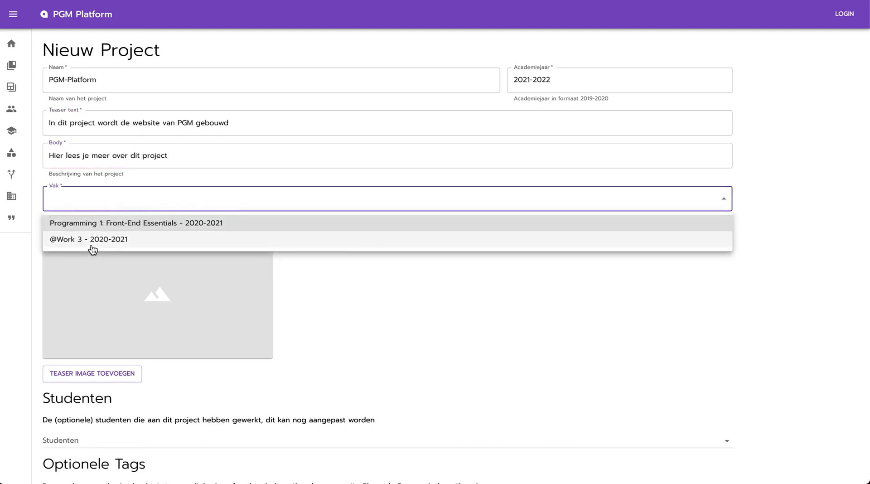
{"action": "left_click", "coordinate": [93, 242]}
{"action": "scroll", "coordinate": [186, 279], "scroll_direction": "down", "scroll_amount": 3}
{"action": "left_click", "coordinate": [106, 304]}
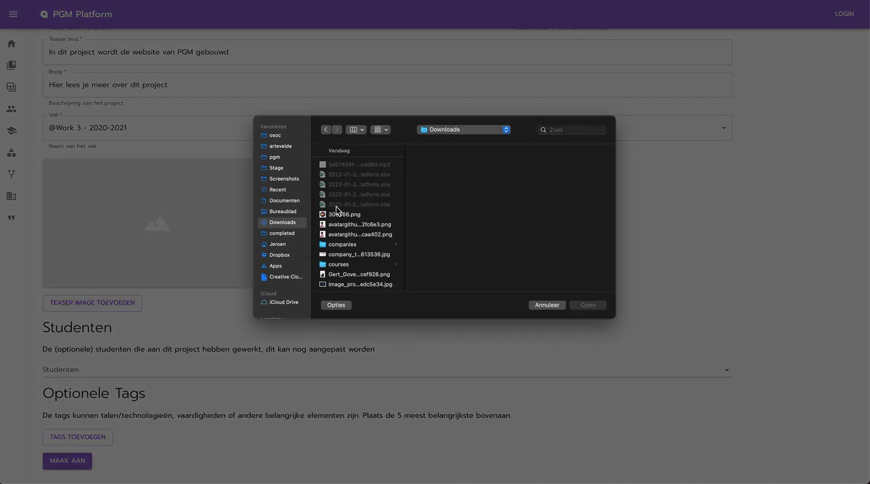
{"action": "scroll", "coordinate": [349, 249], "scroll_direction": "down", "scroll_amount": 3}
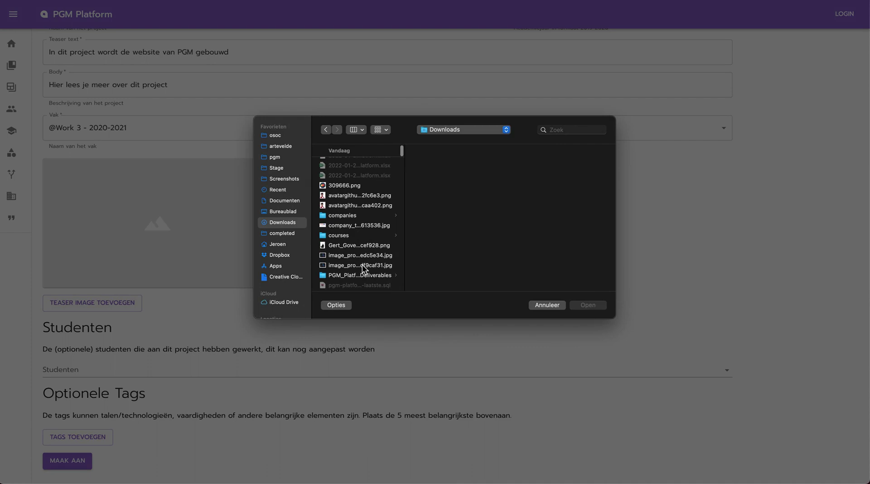
{"action": "scroll", "coordinate": [366, 263], "scroll_direction": "down", "scroll_amount": 3}
{"action": "scroll", "coordinate": [363, 235], "scroll_direction": "down", "scroll_amount": 3}
{"action": "left_click", "coordinate": [337, 180]}
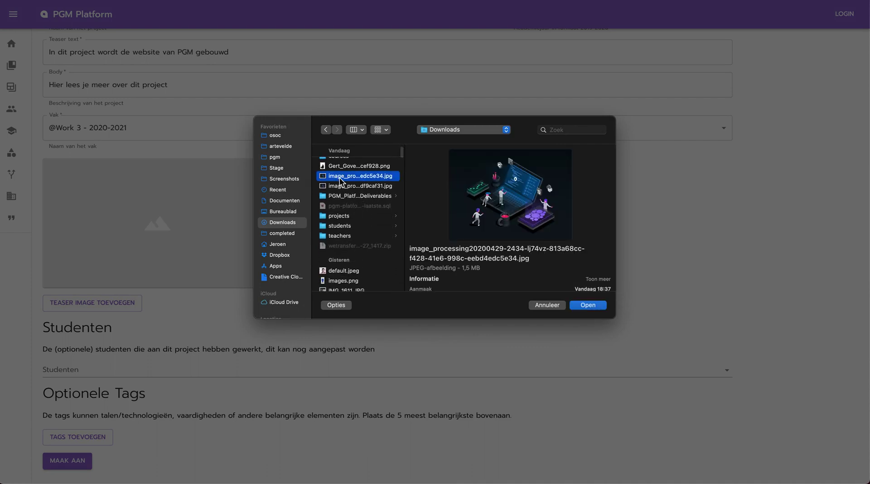
{"action": "left_click", "coordinate": [594, 304]}
{"action": "left_click", "coordinate": [84, 368]}
{"action": "left_click", "coordinate": [111, 390]}
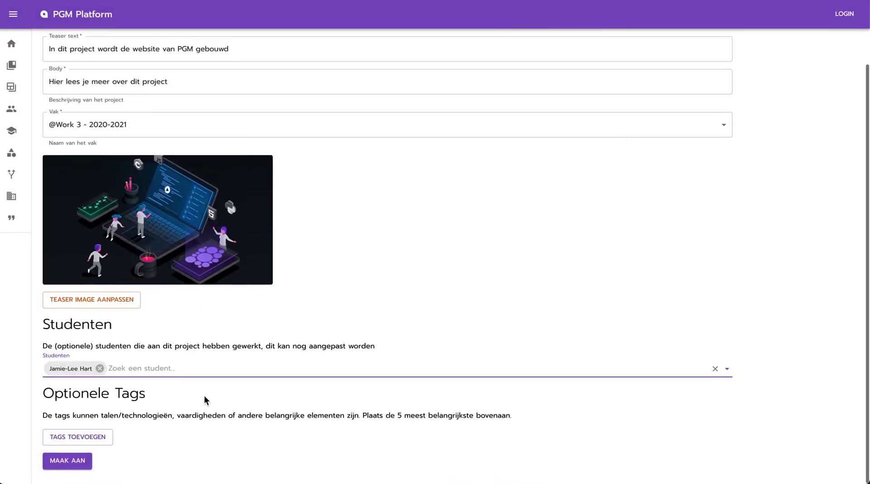
- Add the tags CODING, DYNAMIC and SCSS and create the project
{"action": "left_click", "coordinate": [79, 439]}
{"action": "left_click", "coordinate": [90, 421]}
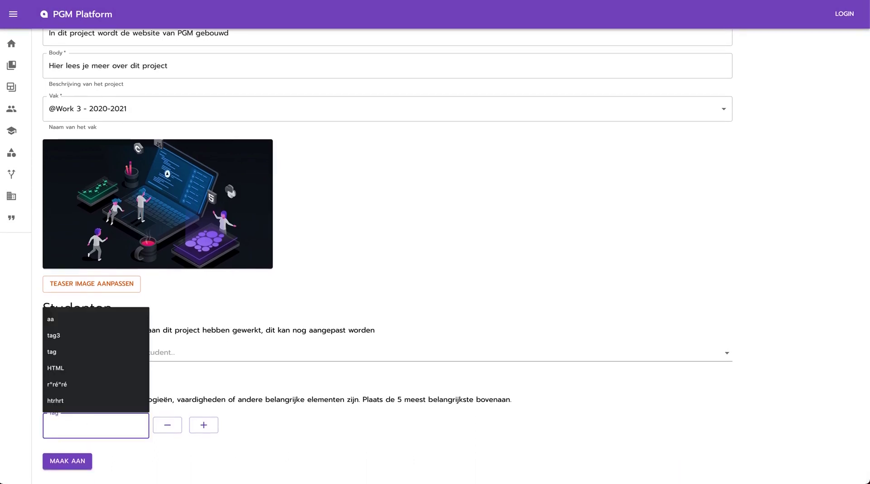
{"action": "type", "text": "CODING"}
{"action": "left_click", "coordinate": [203, 424]}
{"action": "left_click", "coordinate": [89, 452]}
{"action": "scroll", "coordinate": [86, 453], "scroll_direction": "down", "scroll_amount": 1}
{"action": "type", "text": "DYNAMIC"}
{"action": "left_click", "coordinate": [208, 425]}
{"action": "left_click", "coordinate": [60, 464]}
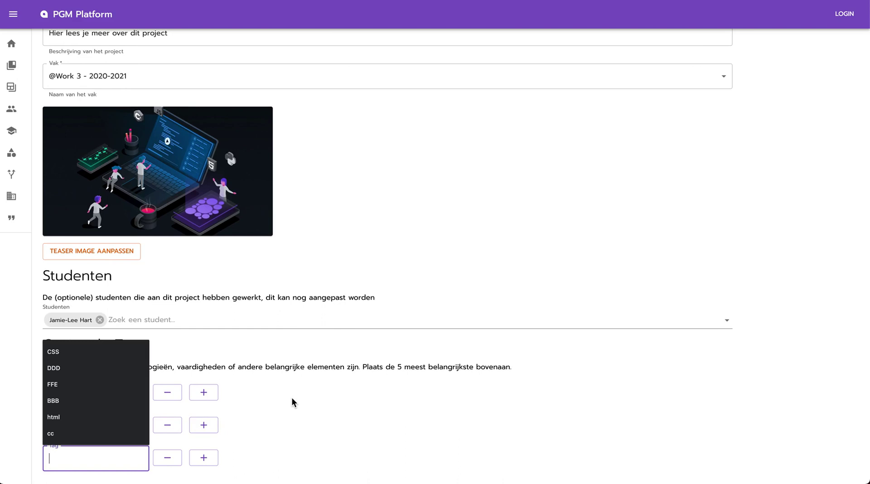
{"action": "type", "text": "SCSS"}
{"action": "scroll", "coordinate": [474, 330], "scroll_direction": "down", "scroll_amount": 1}
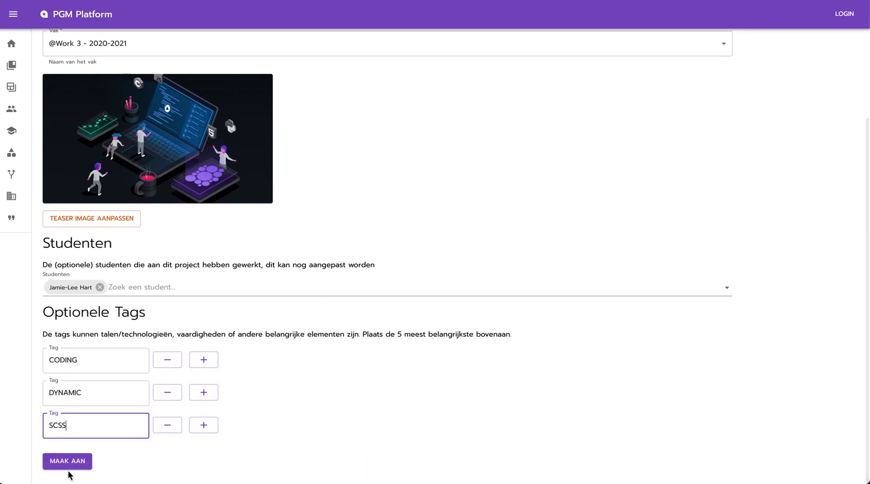
{"action": "left_click", "coordinate": [68, 461]}
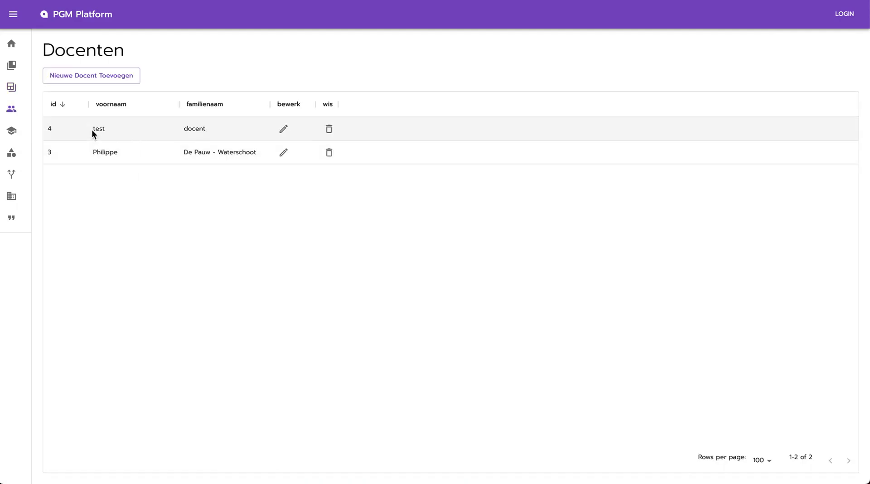
- Delete the test docent from Docenten, then open the Studenten overview
{"action": "left_click", "coordinate": [330, 132]}
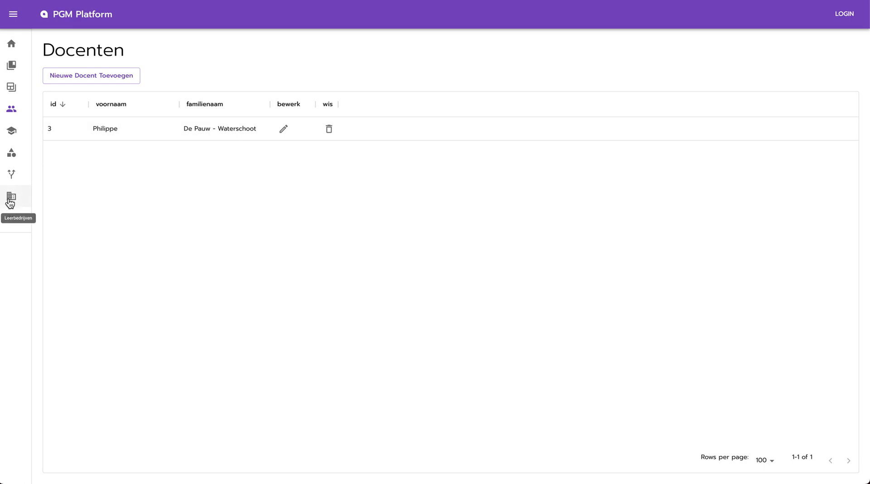
{"action": "left_click", "coordinate": [14, 135]}
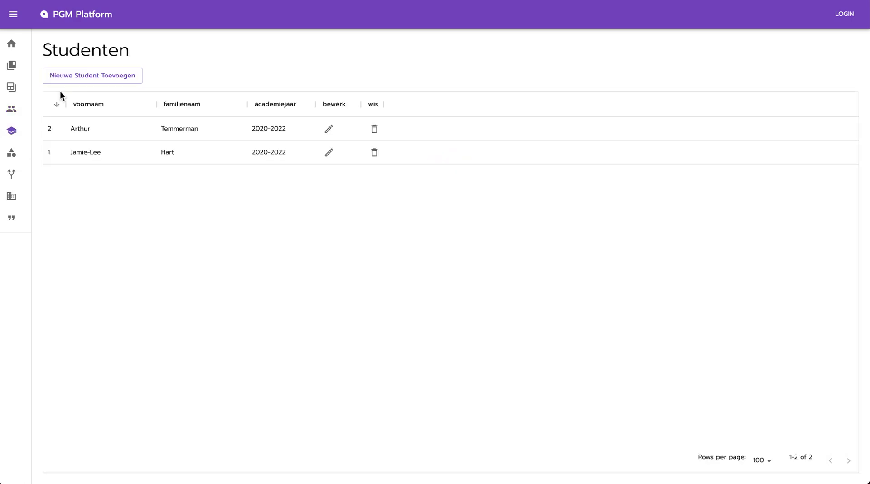
- Start a new student with their first name, family name and academic years 2020-2022
{"action": "left_click", "coordinate": [88, 84]}
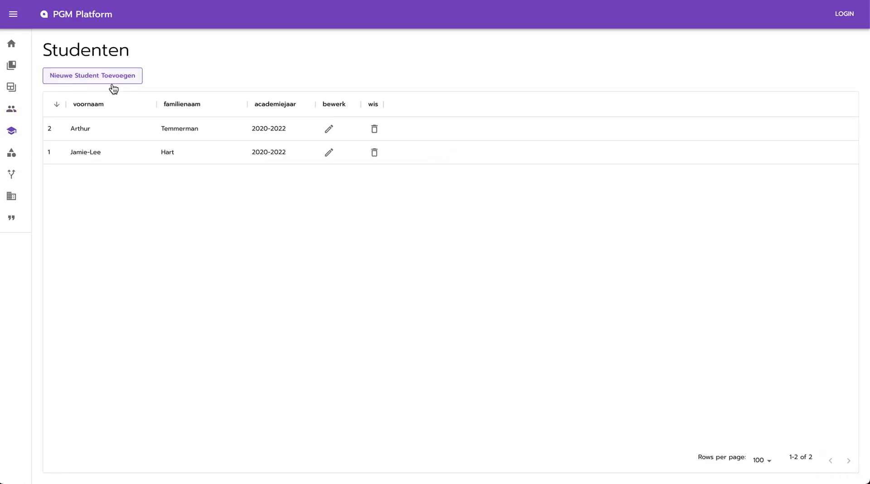
{"action": "left_click", "coordinate": [151, 86]}
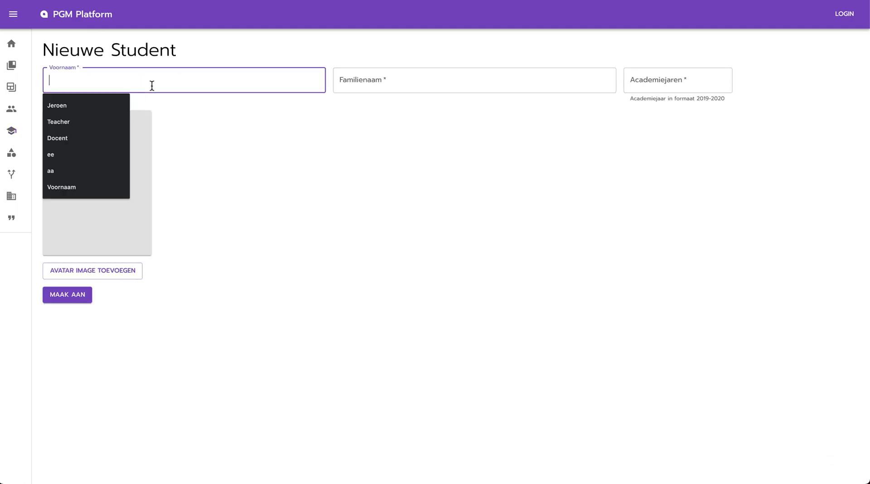
{"action": "key", "text": "Tab"}
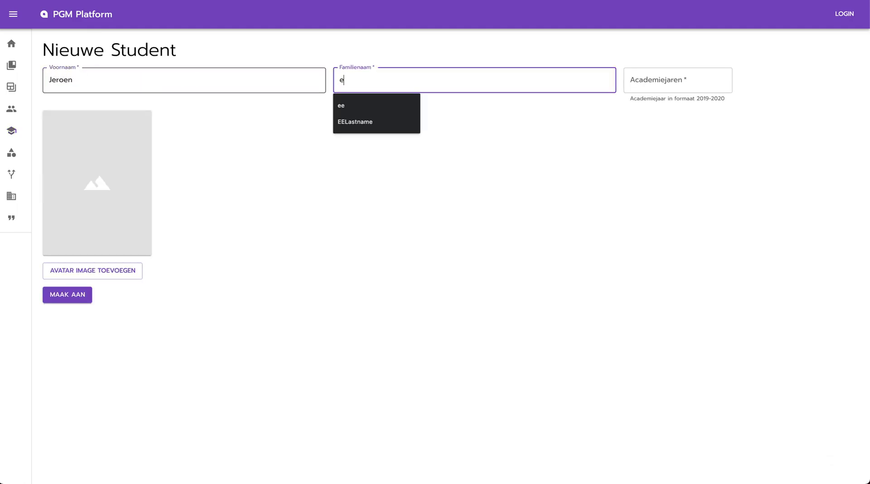
{"action": "key", "text": "Tab"}
{"action": "type", "text": "2°"}
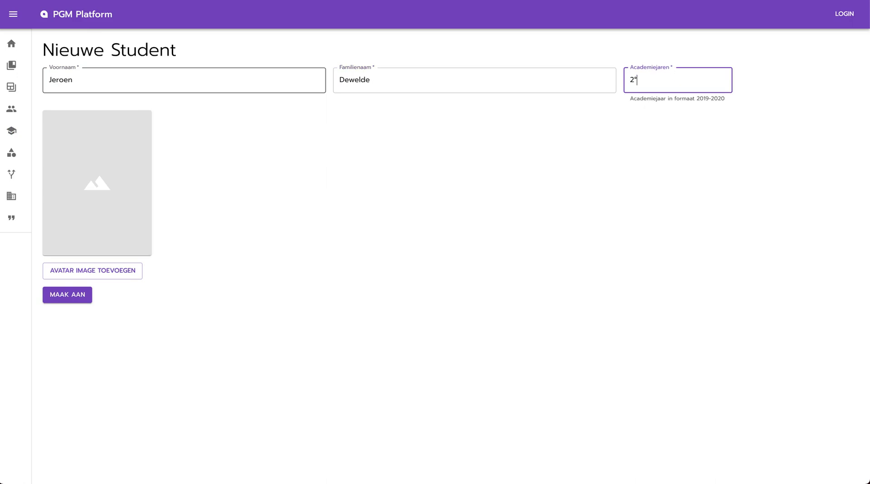
{"action": "key", "text": "BackSpace"}
{"action": "type", "text": "020-"}
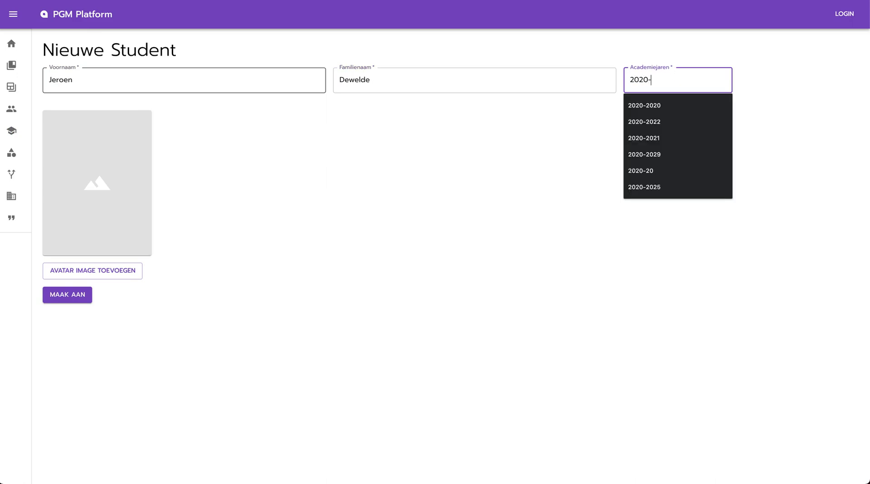
{"action": "type", "text": "2022"}
- Attach a portrait photo from the students folder as avatar and create the student
{"action": "left_click", "coordinate": [111, 276]}
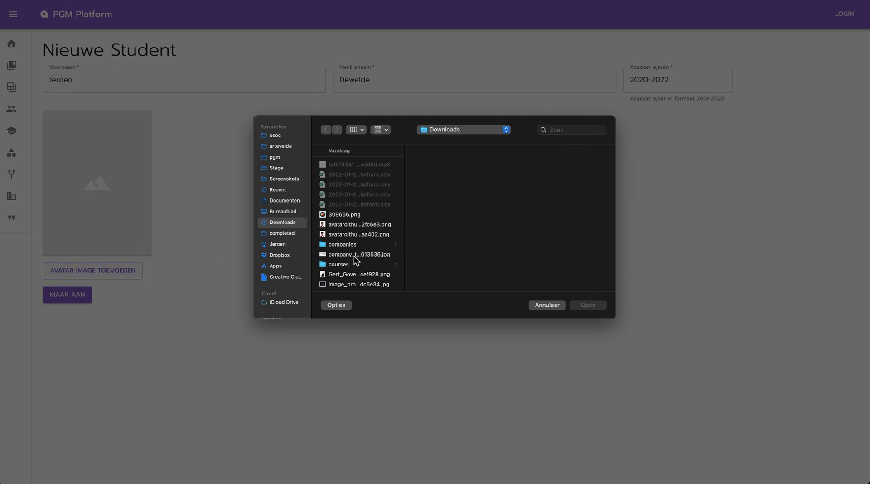
{"action": "scroll", "coordinate": [354, 256], "scroll_direction": "down", "scroll_amount": 2}
{"action": "left_click", "coordinate": [344, 249]}
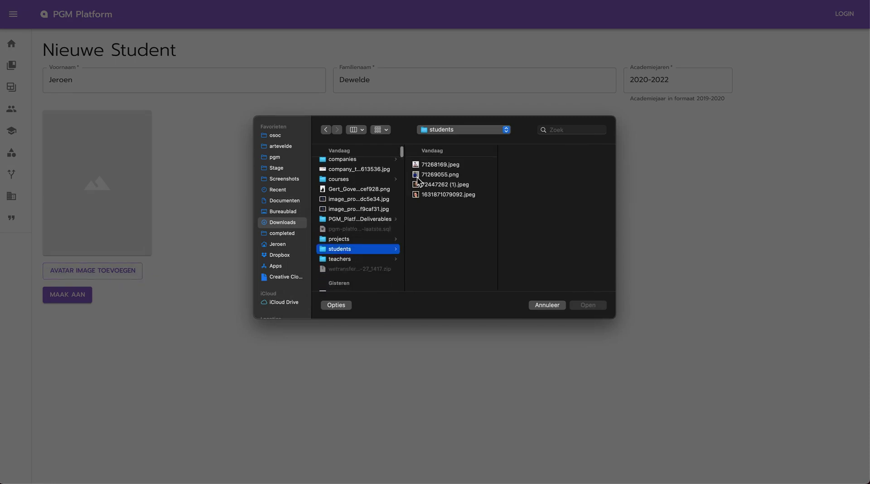
{"action": "left_click", "coordinate": [434, 184]}
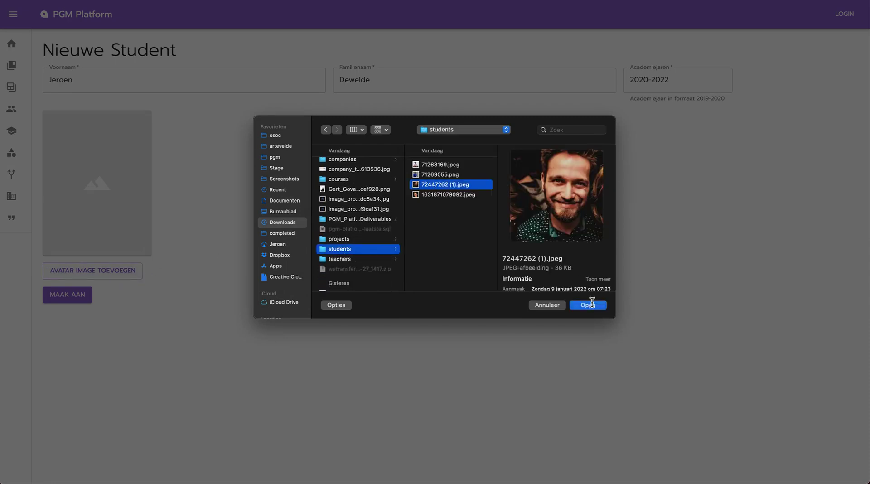
{"action": "left_click", "coordinate": [588, 304]}
{"action": "left_click", "coordinate": [64, 299]}
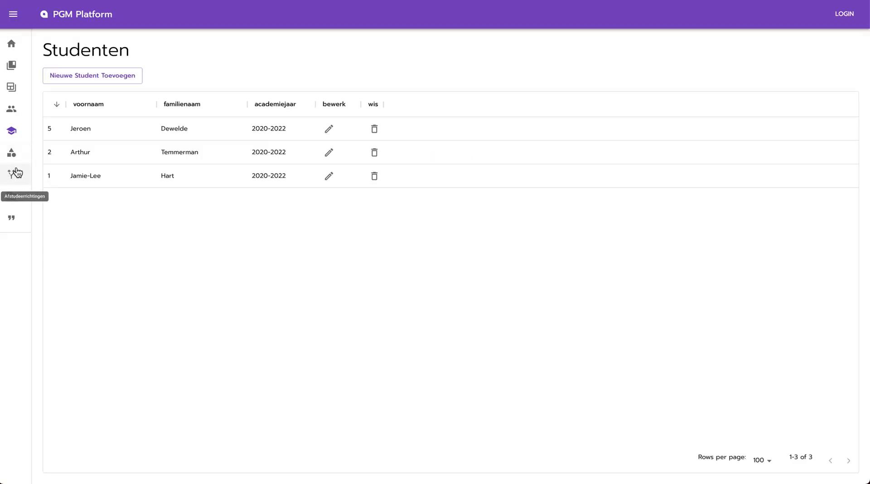
- Open the PGM-Platform project and add the newly created student to it
{"action": "left_click", "coordinate": [20, 88]}
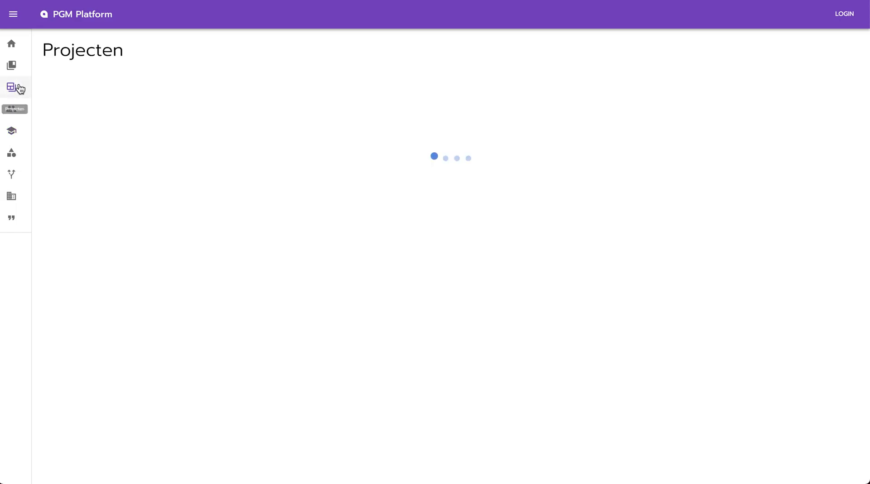
{"action": "left_click", "coordinate": [465, 132]}
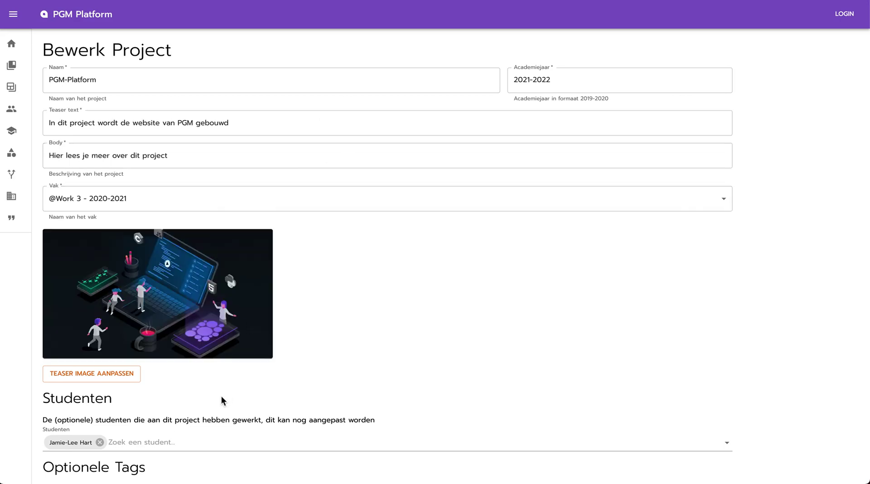
{"action": "scroll", "coordinate": [222, 394], "scroll_direction": "down", "scroll_amount": 3}
{"action": "left_click", "coordinate": [169, 336]}
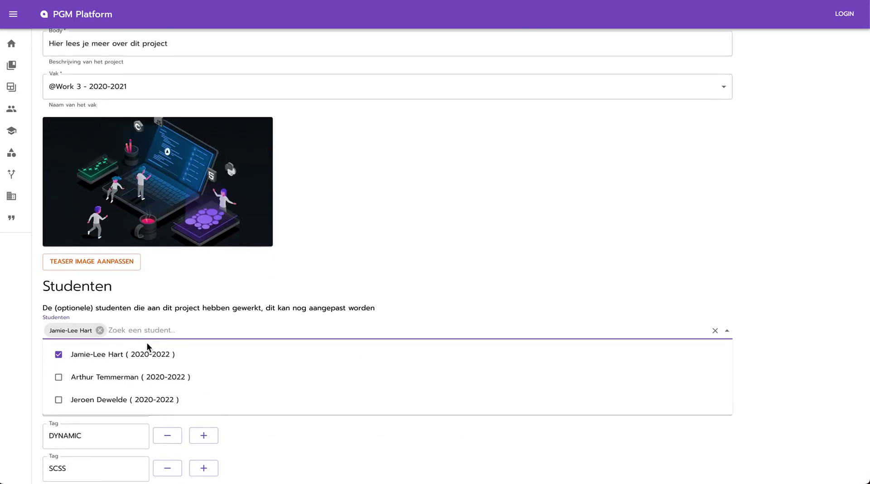
{"action": "left_click", "coordinate": [219, 398]}
- Add a 'Framer Motion' tag after SCSS and save the project
{"action": "scroll", "coordinate": [434, 370], "scroll_direction": "down", "scroll_amount": 1}
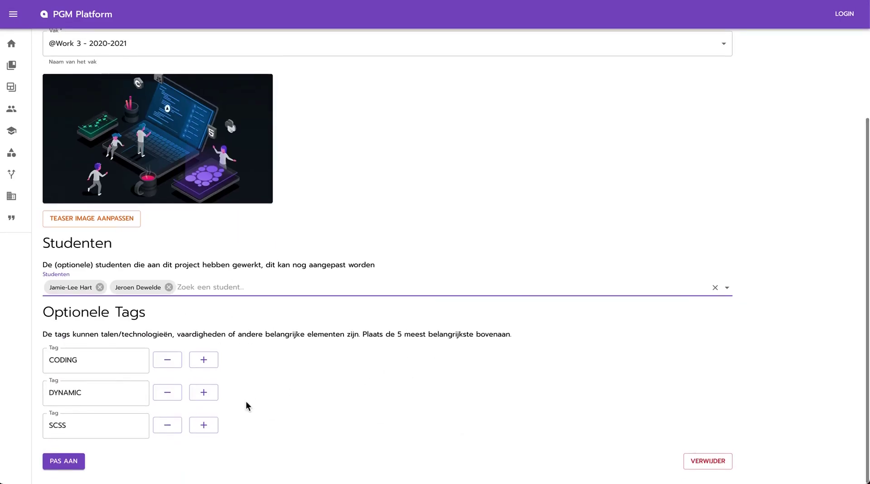
{"action": "left_click", "coordinate": [204, 424]}
{"action": "left_click", "coordinate": [78, 451]}
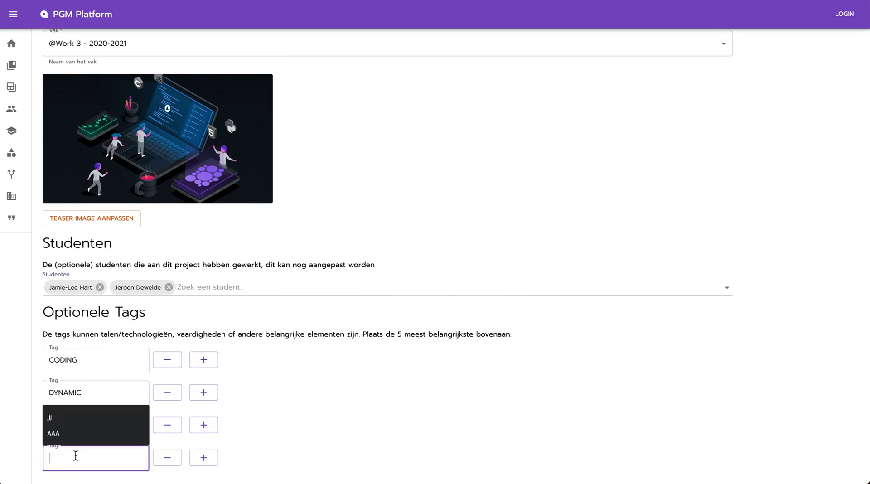
{"action": "type", "text": "Framer Motion"}
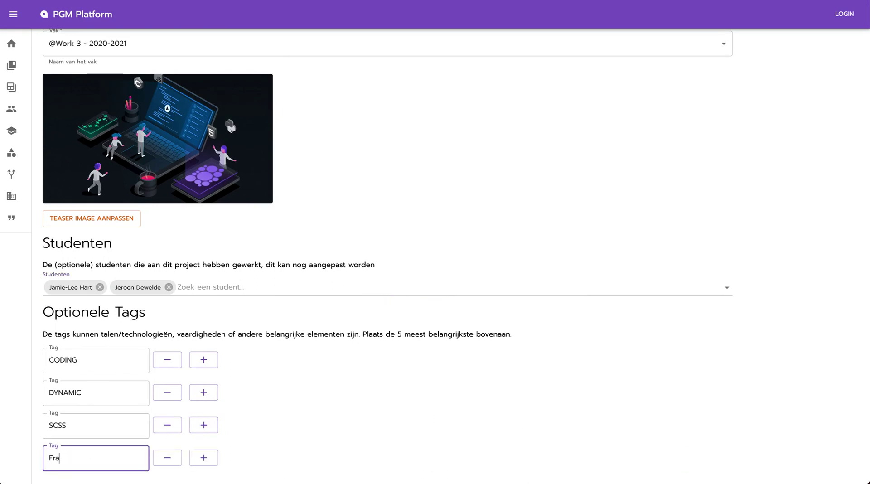
{"action": "scroll", "coordinate": [393, 408], "scroll_direction": "down", "scroll_amount": 1}
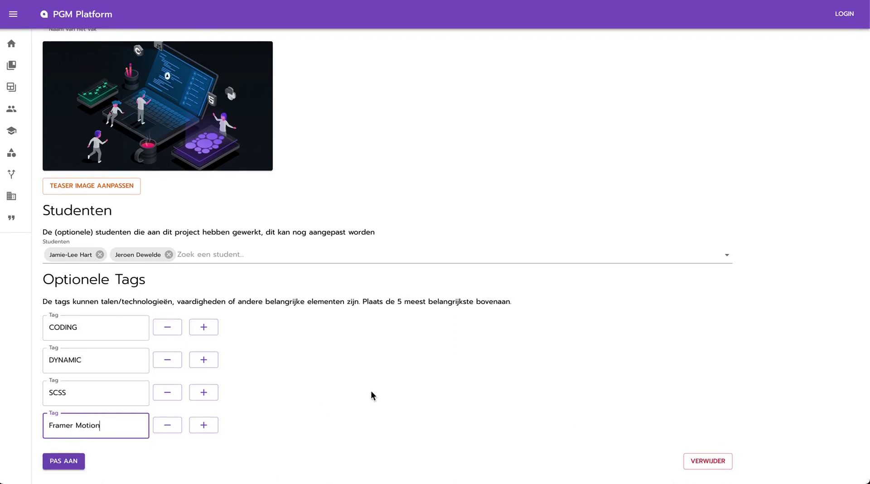
{"action": "key", "text": "ctrl+alt+g"}
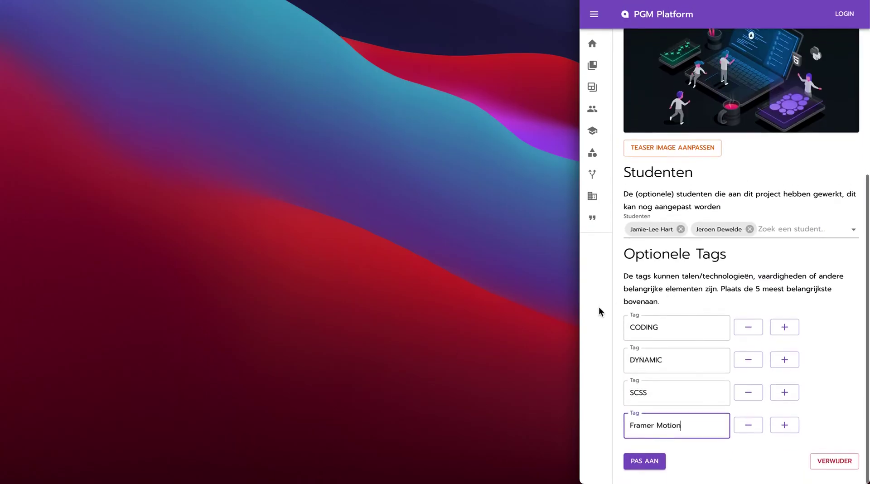
{"action": "left_click_drag", "start_coordinate": [579, 320], "coordinate": [110, 357]}
{"action": "left_click", "coordinate": [178, 465]}
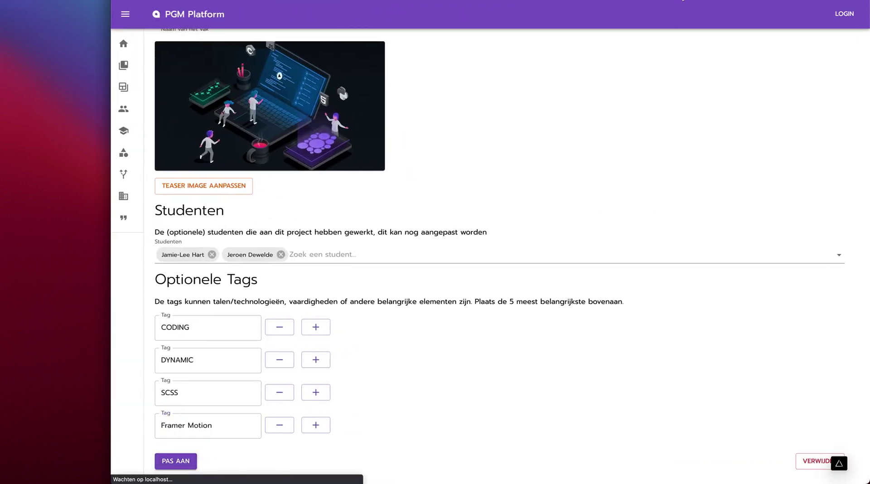
{"action": "key", "text": "ctrl+super+f"}
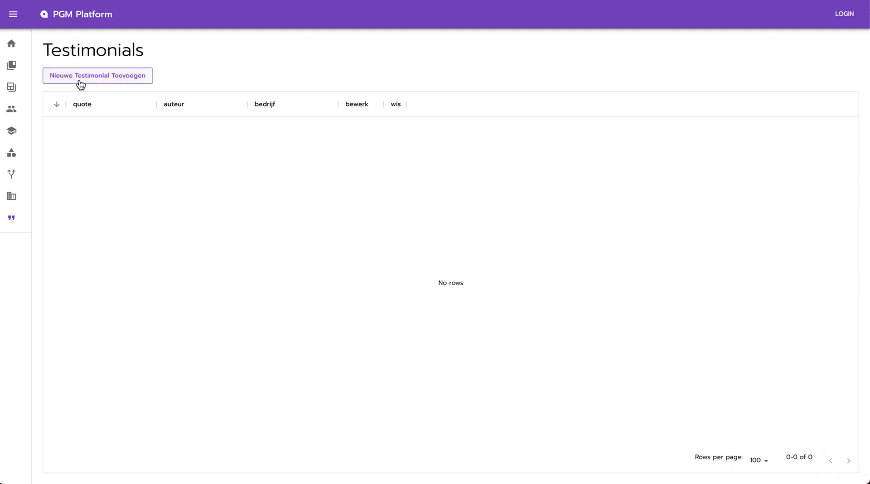
- Start a new testimonial with the quote 'PGM makes beautiful creations and websites', fixing the typo
{"action": "left_click", "coordinate": [81, 86]}
{"action": "left_click", "coordinate": [164, 84]}
{"action": "type", "text": "PGM make"}
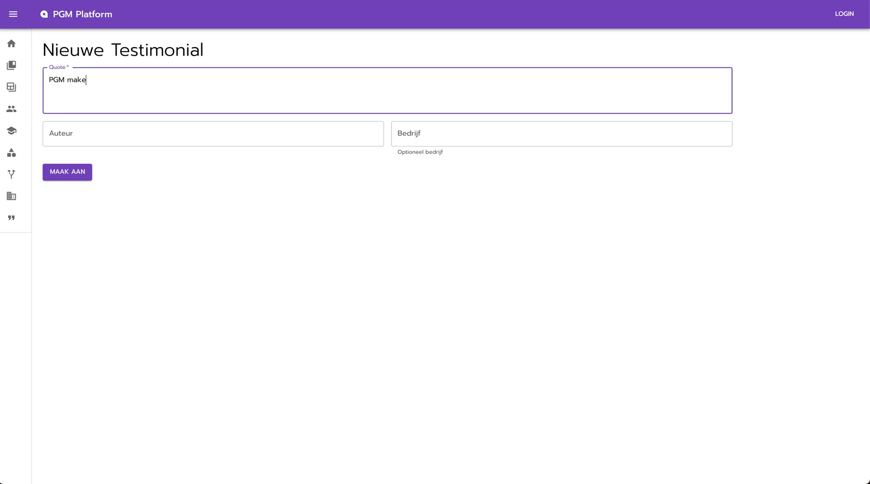
{"action": "type", "text": "s beautifull c"}
{"action": "type", "text": "re"}
{"action": "type", "text": "eations"}
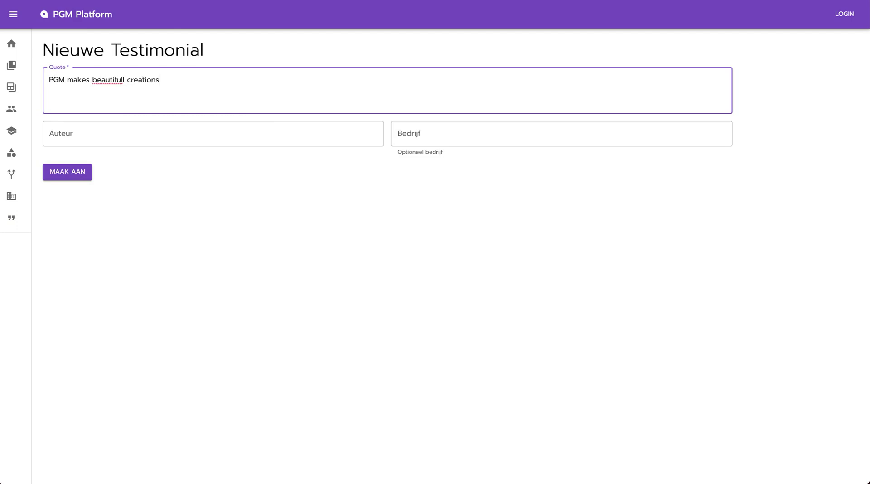
{"action": "type", "text": " and websites"}
{"action": "left_click", "coordinate": [124, 81]}
{"action": "key", "text": "BackSpace"}
- Set author 'A content person' and company 'company', then create the testimonial
{"action": "left_click", "coordinate": [179, 140]}
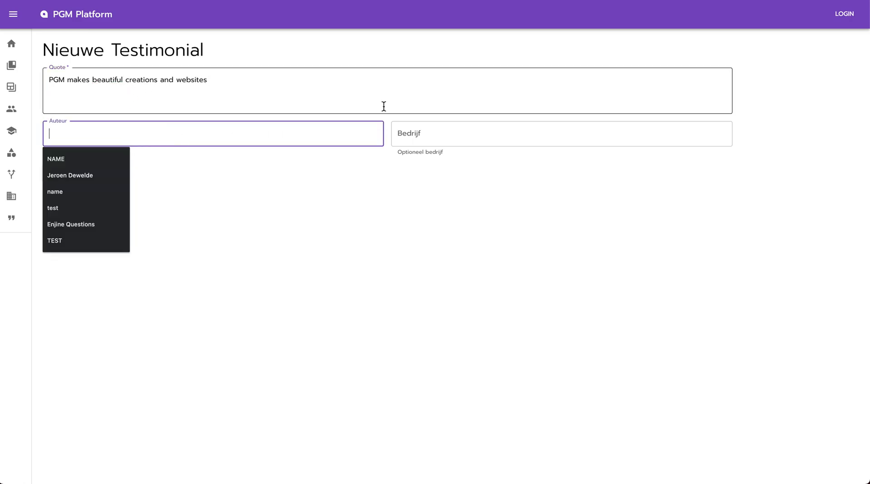
{"action": "type", "text": "A"}
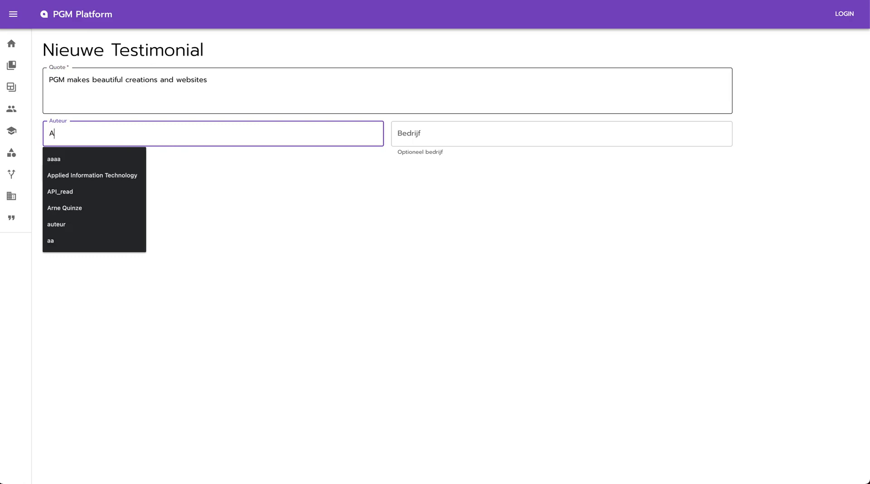
{"action": "type", "text": " content person"}
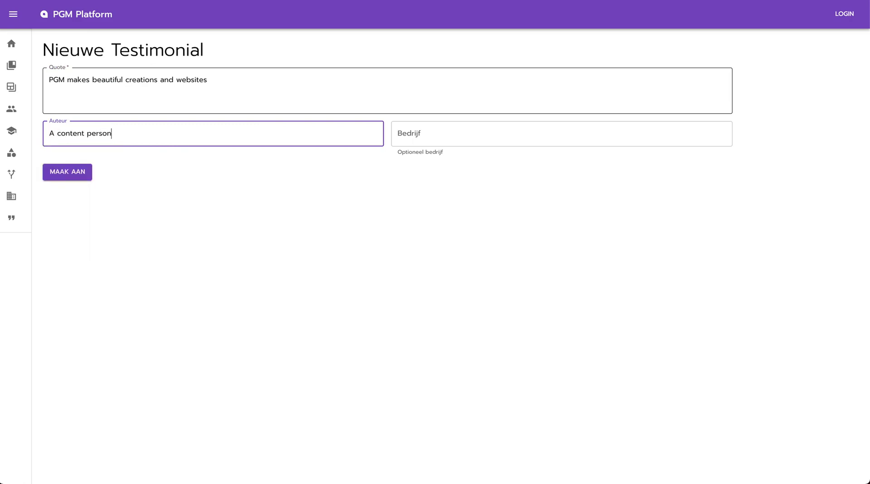
{"action": "left_click", "coordinate": [474, 133]}
{"action": "type", "text": "company"}
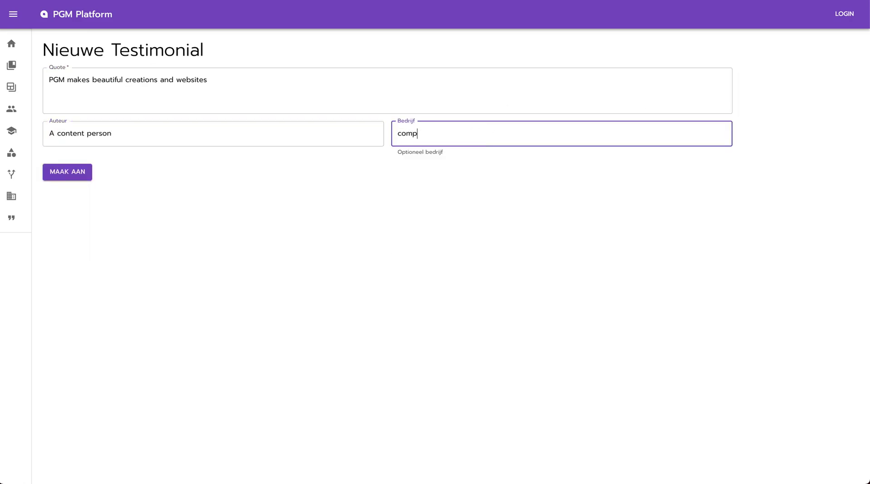
{"action": "left_click", "coordinate": [68, 181]}
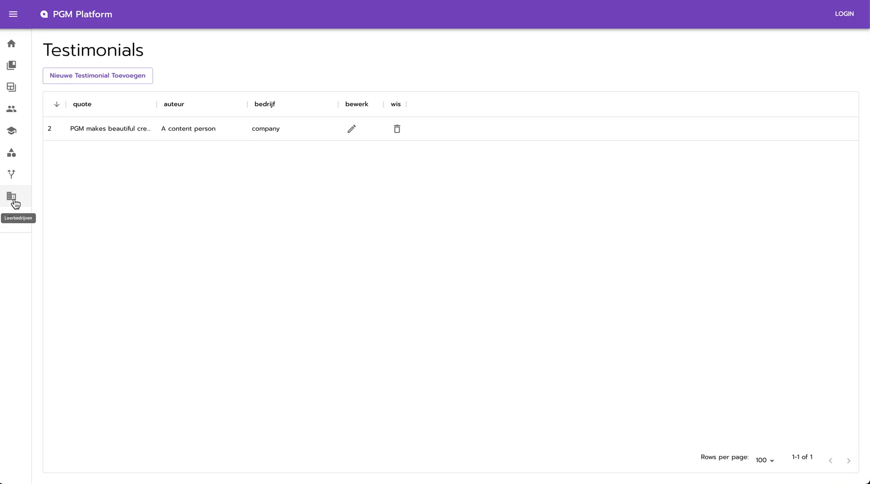
{"action": "left_click", "coordinate": [13, 200]}
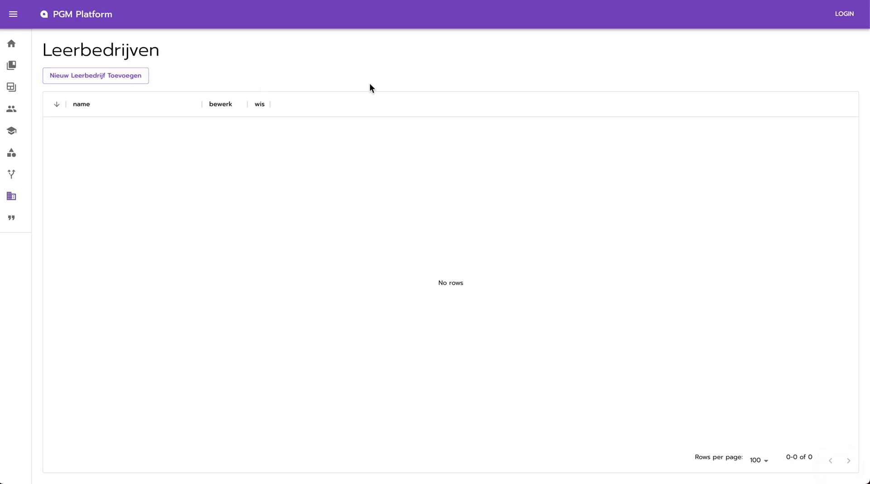
- Name the new leerbedrijf 'Duke & Grace' and pick its teaser image from Downloads > companies
{"action": "left_click", "coordinate": [173, 89]}
{"action": "type", "text": "Duke & Grace"}
{"action": "left_click", "coordinate": [106, 244]}
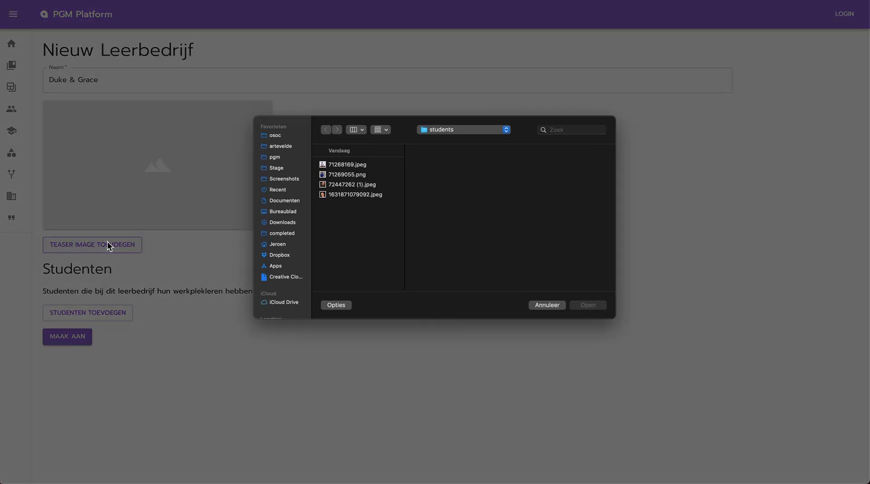
{"action": "key", "text": "super+alt+l"}
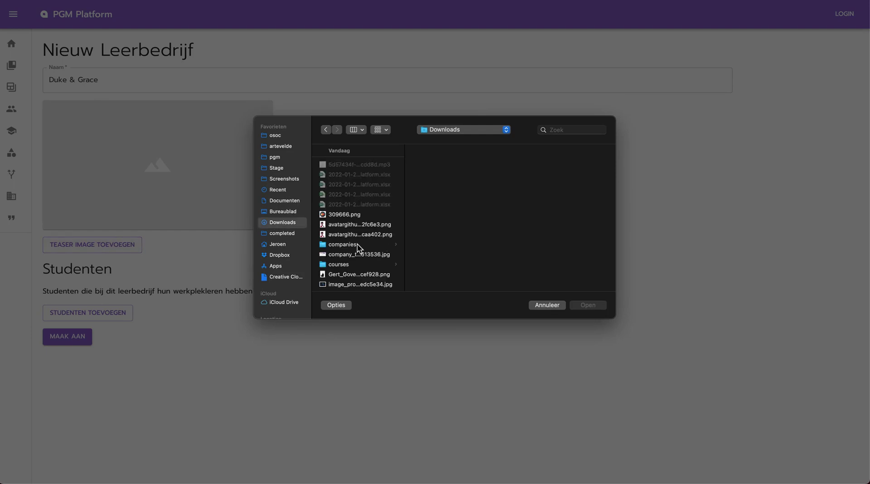
{"action": "left_click", "coordinate": [357, 244]}
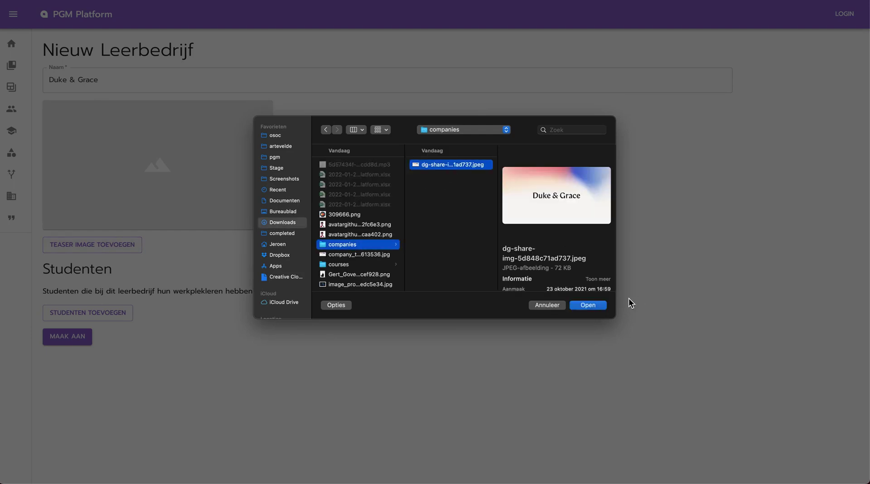
{"action": "left_click", "coordinate": [593, 306]}
- Add the second listed student as Front End developer, 2022, with a description, plus an empty row
{"action": "left_click", "coordinate": [110, 316]}
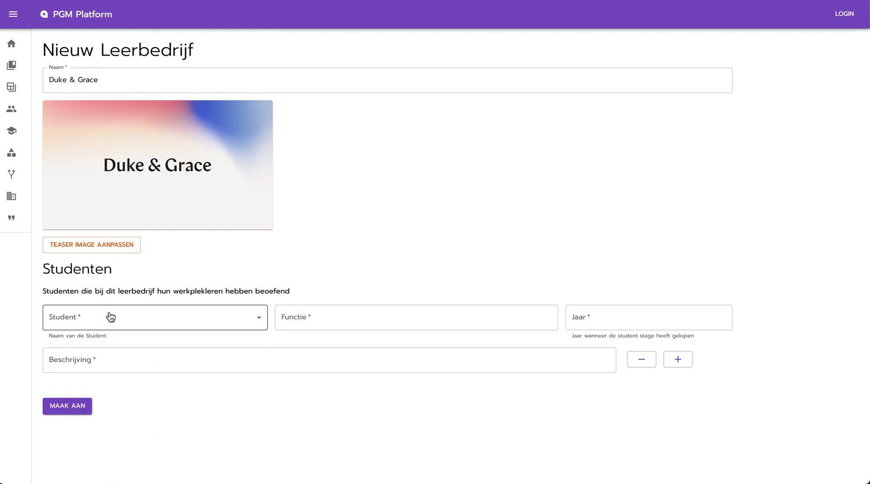
{"action": "left_click", "coordinate": [107, 312]}
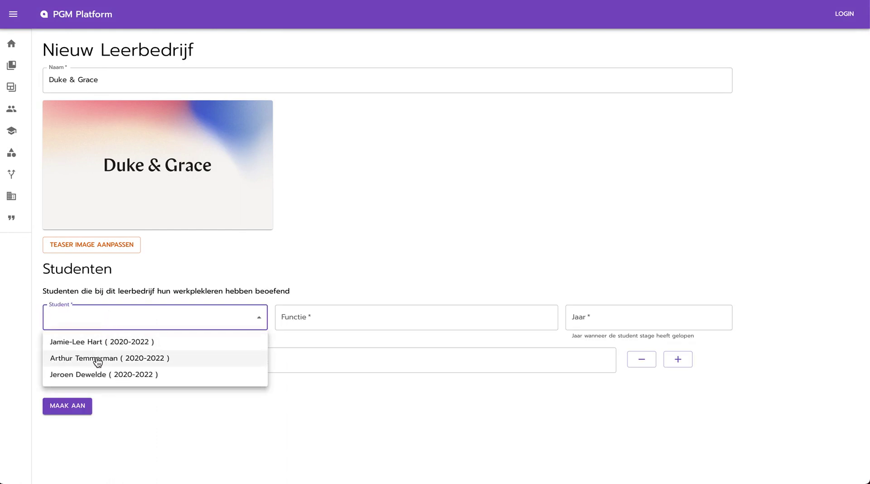
{"action": "left_click", "coordinate": [97, 357]}
{"action": "left_click", "coordinate": [300, 312]}
{"action": "type", "text": "F"}
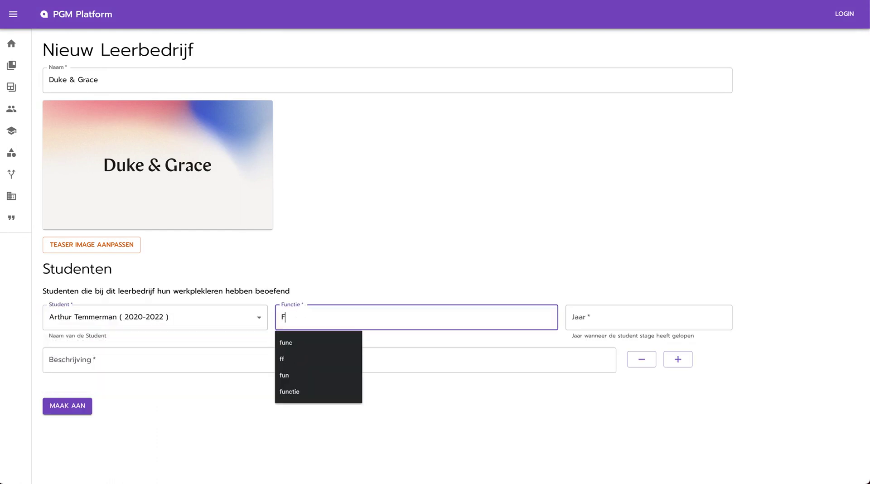
{"action": "type", "text": "ront End developer"}
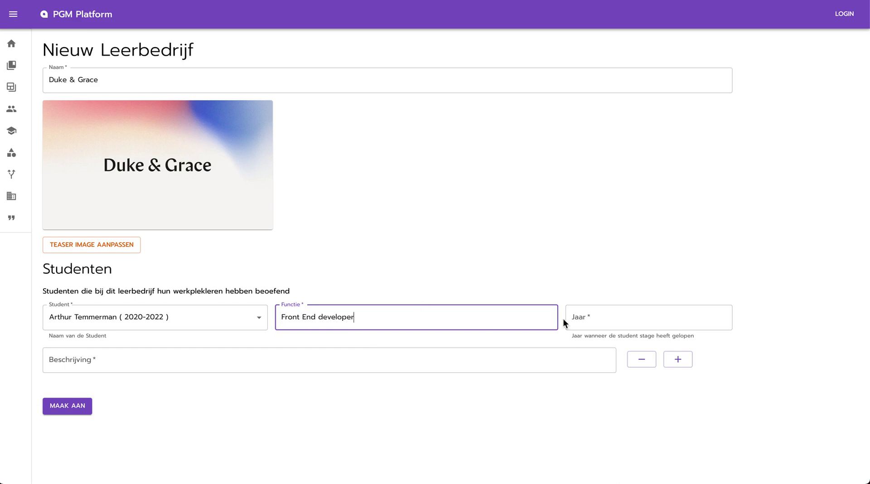
{"action": "left_click", "coordinate": [599, 321]}
{"action": "type", "text": "2022"}
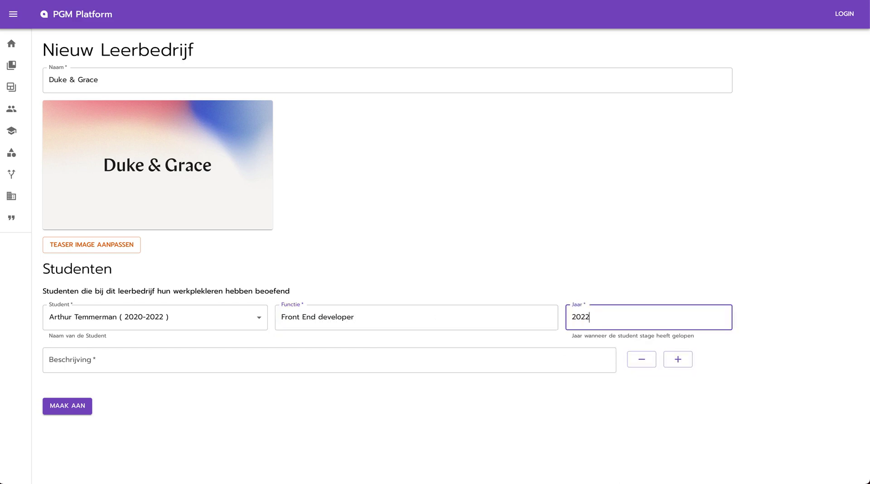
{"action": "left_click", "coordinate": [380, 356]}
{"action": "type", "text": "Arthur ga"}
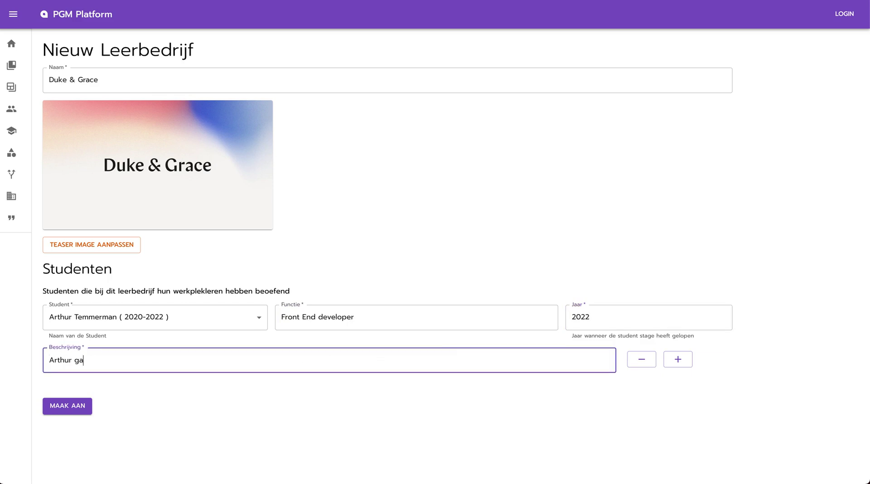
{"action": "type", "text": "at aan de slag om designs o"}
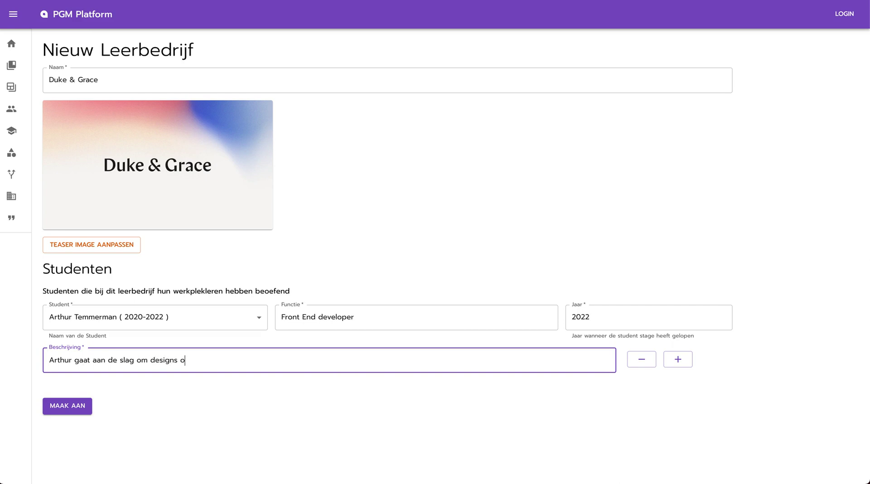
{"action": "type", "text": "m te vormen in strakke websites"}
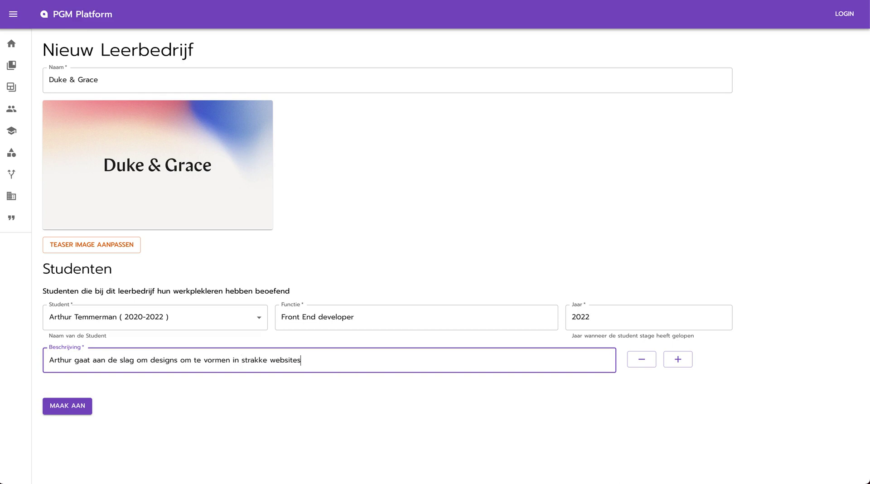
{"action": "left_click", "coordinate": [677, 360]}
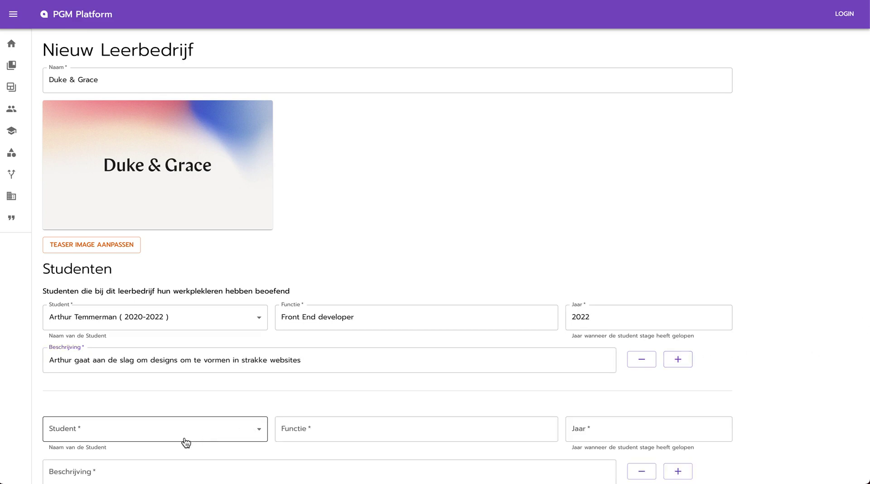
- Assign the third student as Full stack developer in 2022 and create the Duke & Grace leerbedrijf
{"action": "scroll", "coordinate": [345, 303], "scroll_direction": "down", "scroll_amount": 1}
{"action": "left_click", "coordinate": [140, 371]}
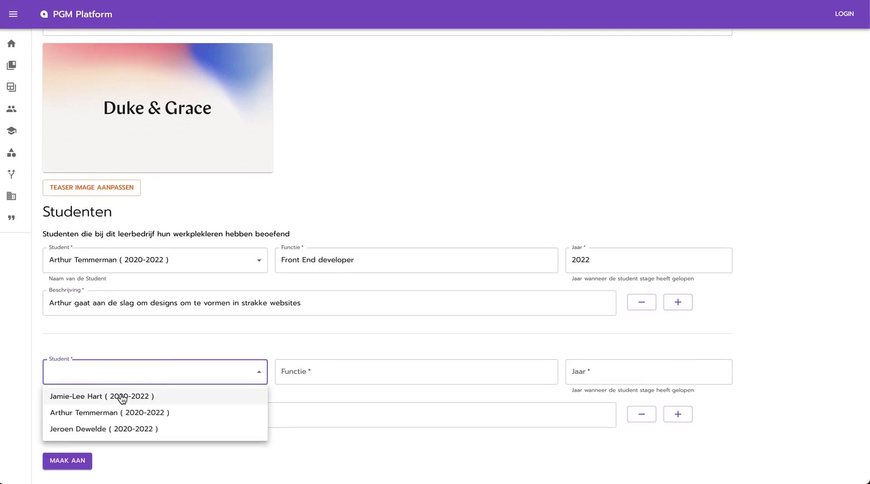
{"action": "left_click", "coordinate": [104, 426]}
{"action": "left_click", "coordinate": [307, 375]}
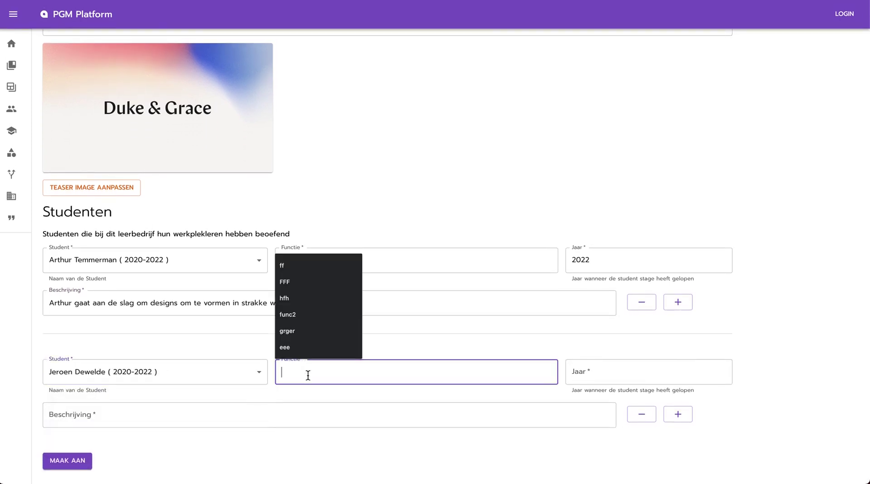
{"action": "type", "text": "Fu"}
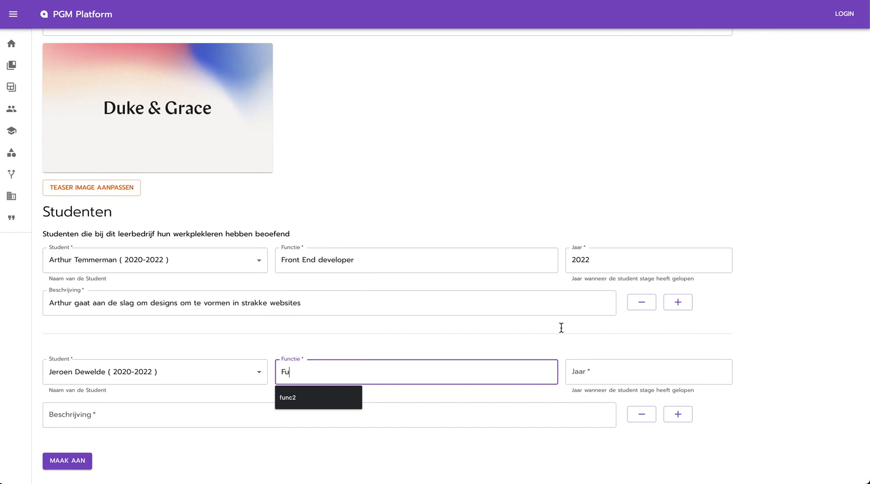
{"action": "type", "text": "ll stack developer"}
{"action": "key", "text": "Tab"}
{"action": "type", "text": "2022"}
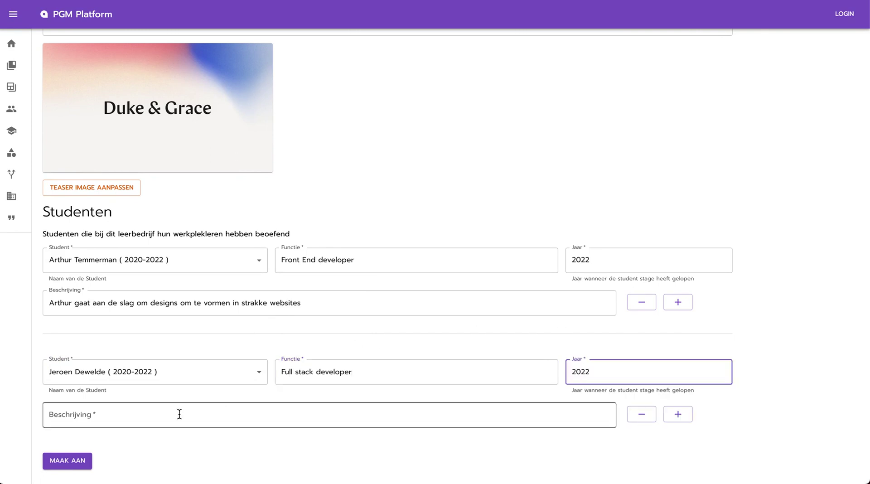
{"action": "left_click", "coordinate": [182, 411]}
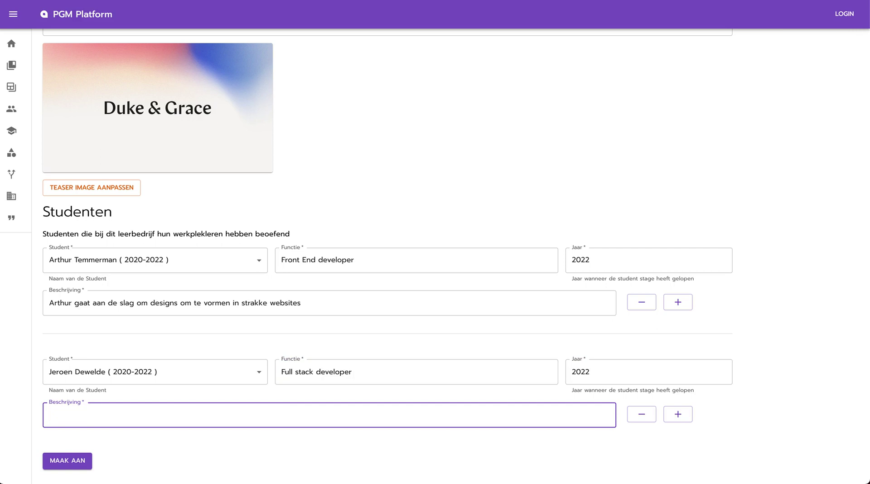
{"action": "left_click", "coordinate": [70, 461]}
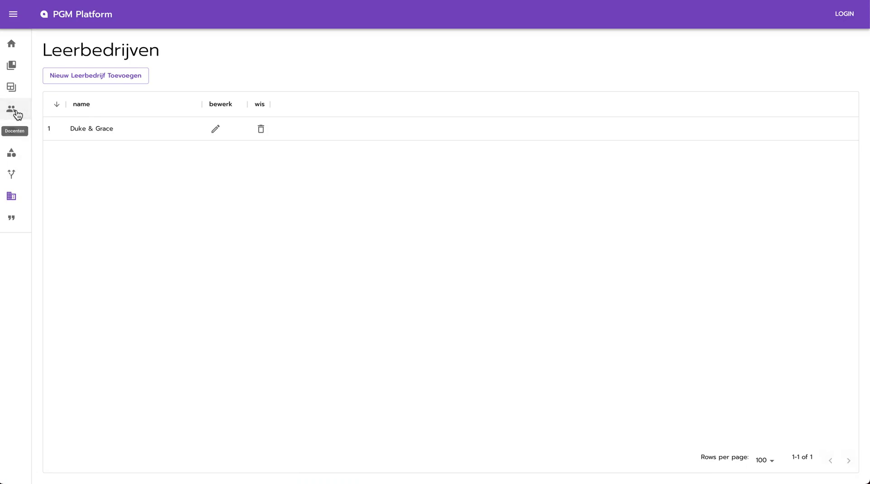
{"action": "left_click", "coordinate": [17, 115]}
- Edit the docent, enable extra info, and enter quote 'Dit is een quote over het leven' and bio 'Kleine bio'
{"action": "left_click", "coordinate": [293, 130]}
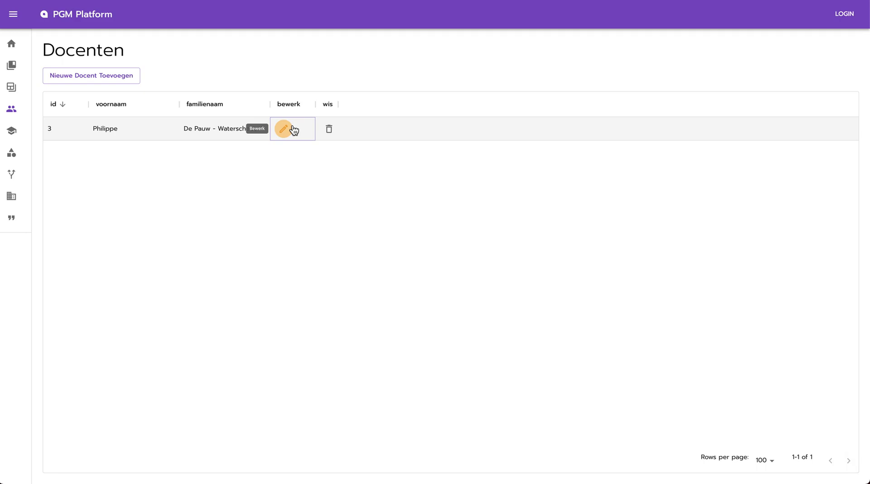
{"action": "left_click", "coordinate": [292, 129]}
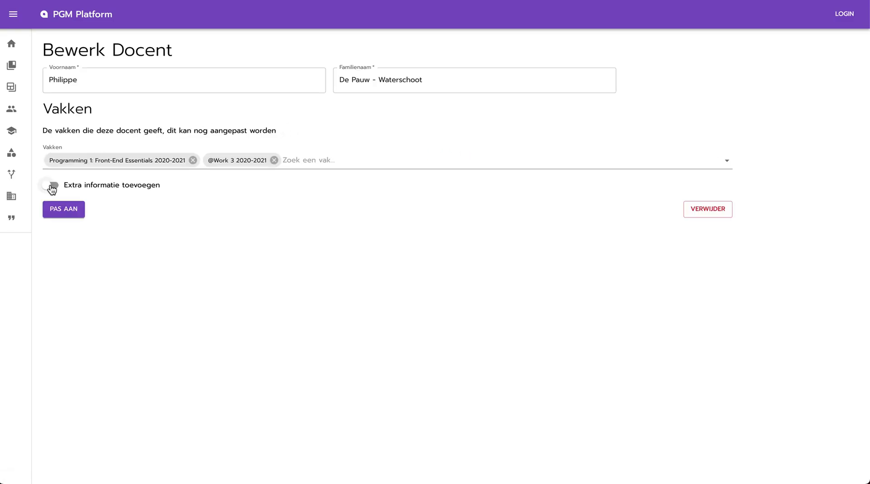
{"action": "left_click", "coordinate": [50, 185]}
{"action": "scroll", "coordinate": [343, 179], "scroll_direction": "down", "scroll_amount": 1}
{"action": "left_click", "coordinate": [137, 191]}
{"action": "type", "text": "Di"}
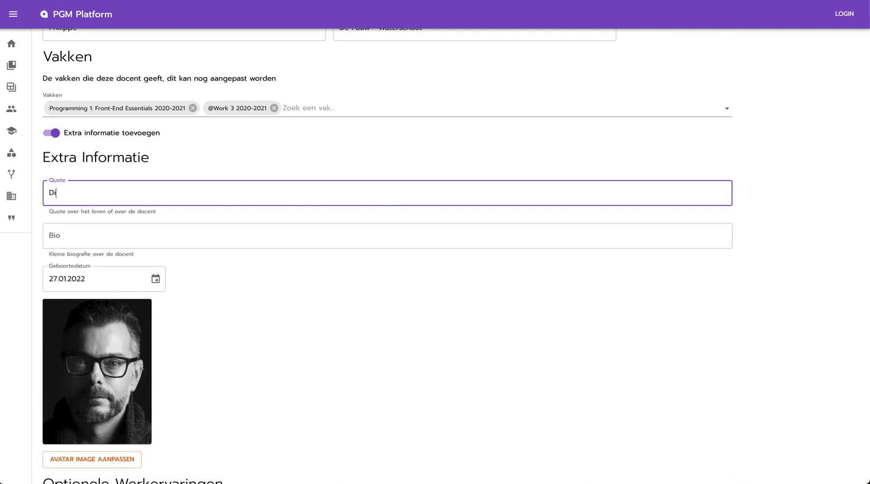
{"action": "type", "text": "t is een quote over het leven"}
{"action": "key", "text": "Tab"}
{"action": "type", "text": "Kleine bio"}
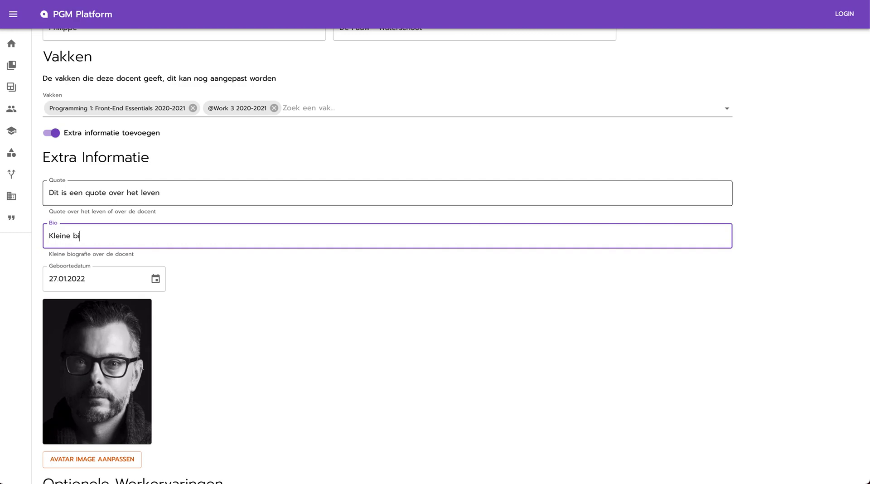
{"action": "scroll", "coordinate": [517, 235], "scroll_direction": "down", "scroll_amount": 3}
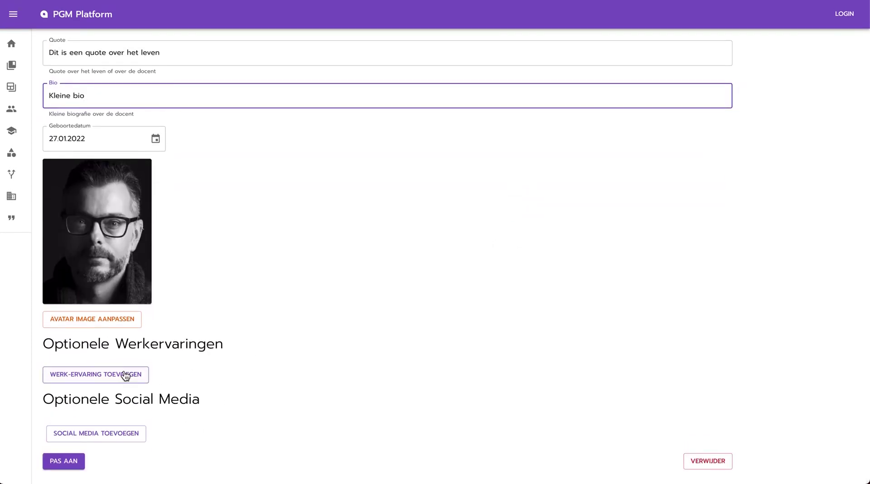
- Add work experience at Artevelde Hogeschool with the function 'Docent & Teamlead'
{"action": "left_click", "coordinate": [125, 372]}
{"action": "left_click", "coordinate": [163, 374]}
{"action": "type", "text": "A"}
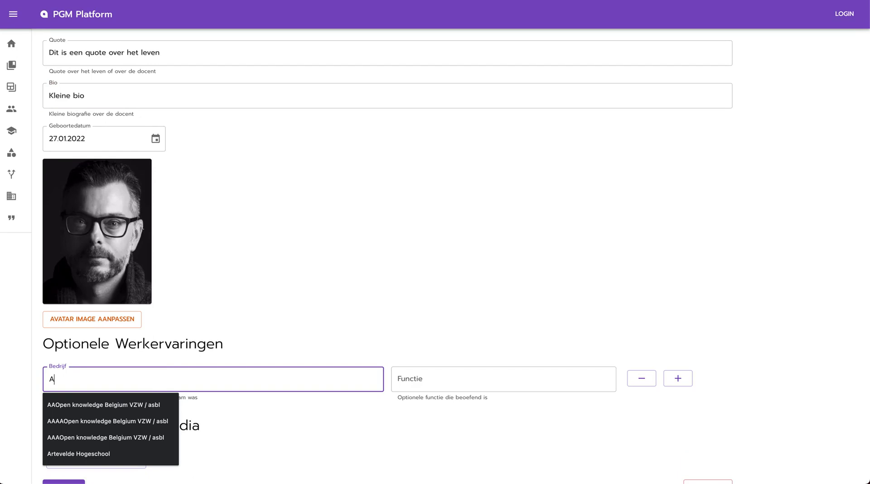
{"action": "key", "text": "Down"}
{"action": "key", "text": "Down"}
{"action": "key", "text": "Down"}
{"action": "key", "text": "Down"}
{"action": "key", "text": "Return"}
{"action": "key", "text": "Tab"}
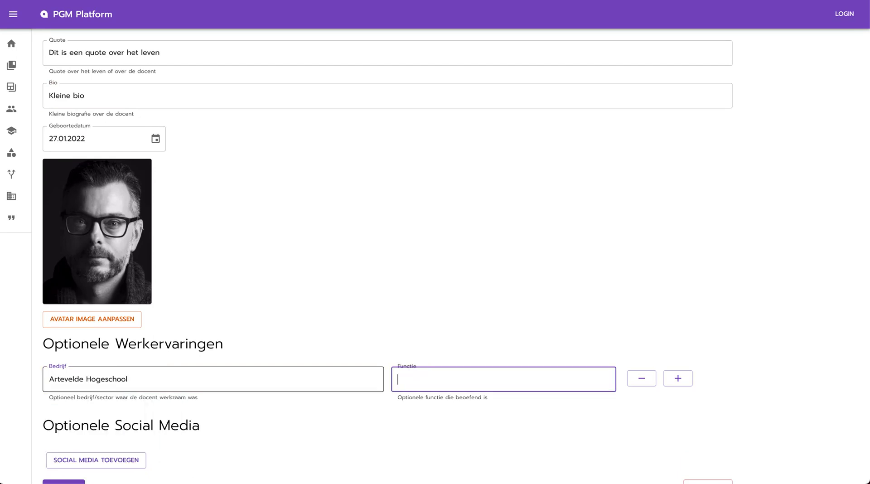
{"action": "type", "text": "Docent & Teamlead"}
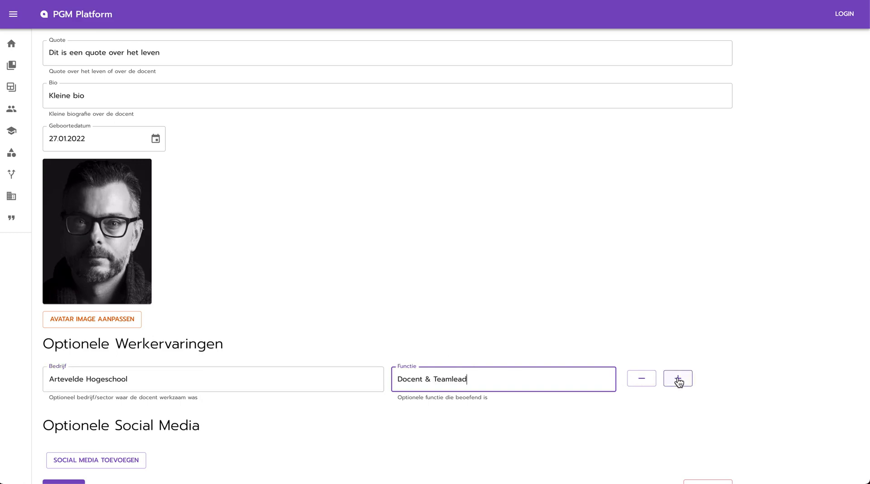
- Add a second work experience: 'Super cool company' as developer
{"action": "left_click", "coordinate": [677, 380]}
{"action": "left_click", "coordinate": [116, 422]}
{"action": "type", "text": "S"}
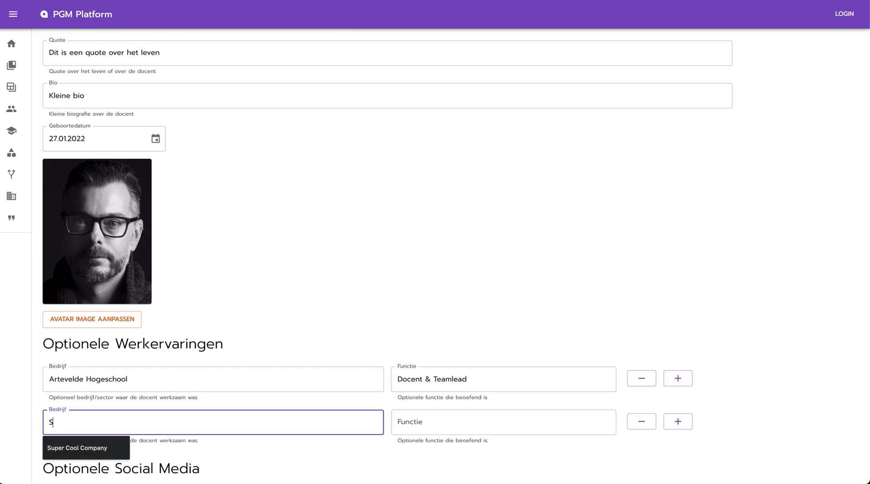
{"action": "key", "text": "Escape"}
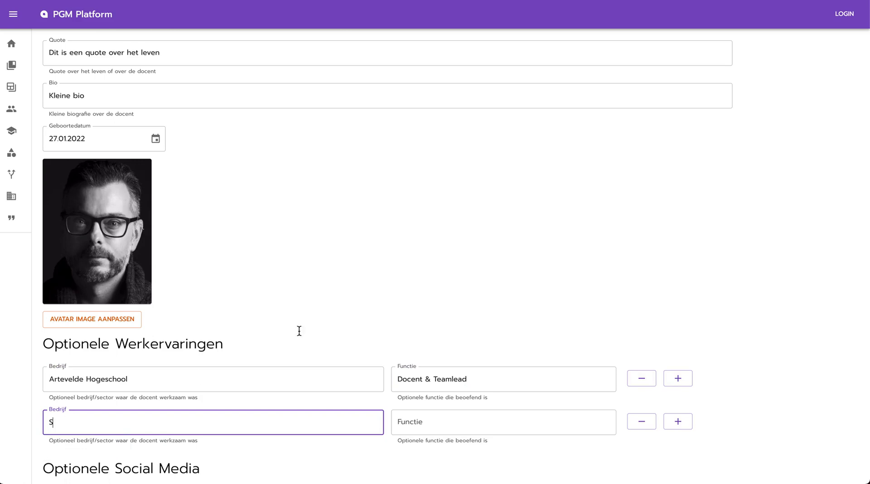
{"action": "scroll", "coordinate": [389, 295], "scroll_direction": "down", "scroll_amount": 2}
{"action": "type", "text": "uper cool company"}
{"action": "key", "text": "Tab"}
{"action": "type", "text": "developer"}
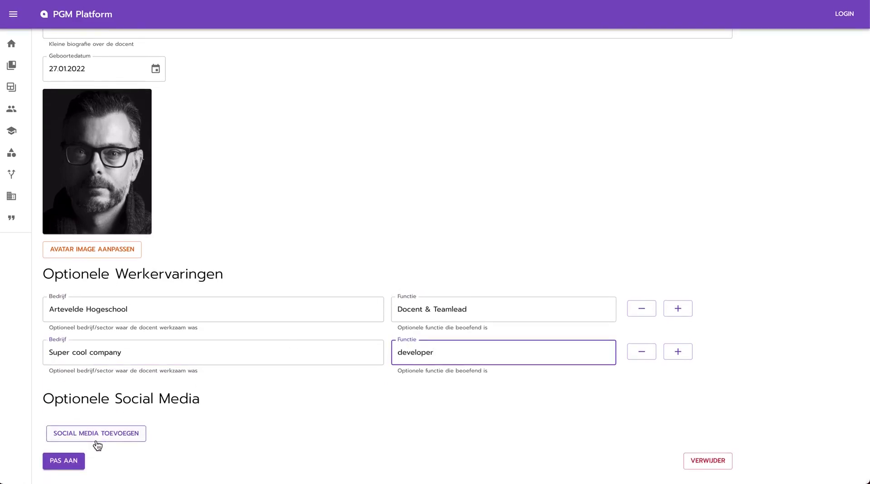
{"action": "left_click", "coordinate": [97, 442]}
{"action": "left_click", "coordinate": [137, 433]}
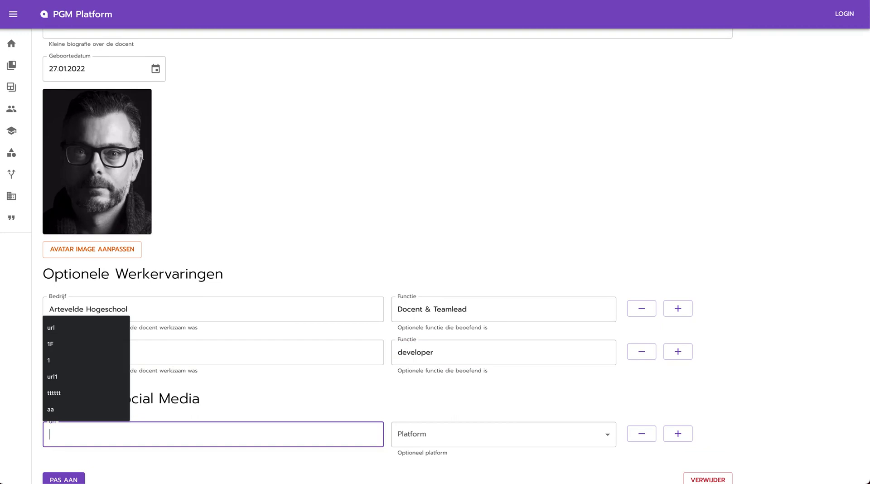
{"action": "type", "text": "wwww"}
{"action": "key", "text": "ctrl+a"}
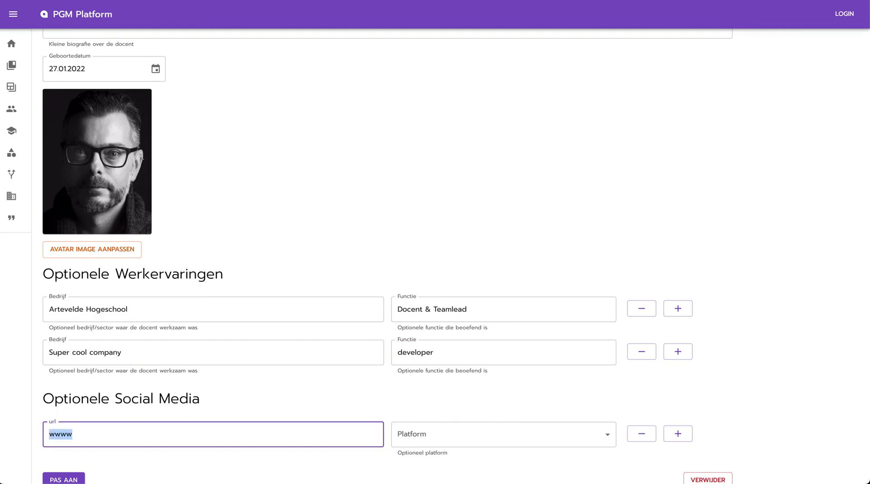
{"action": "type", "text": "www;"}
{"action": "key", "text": "BackSpace"}
{"action": "type", "text": "."}
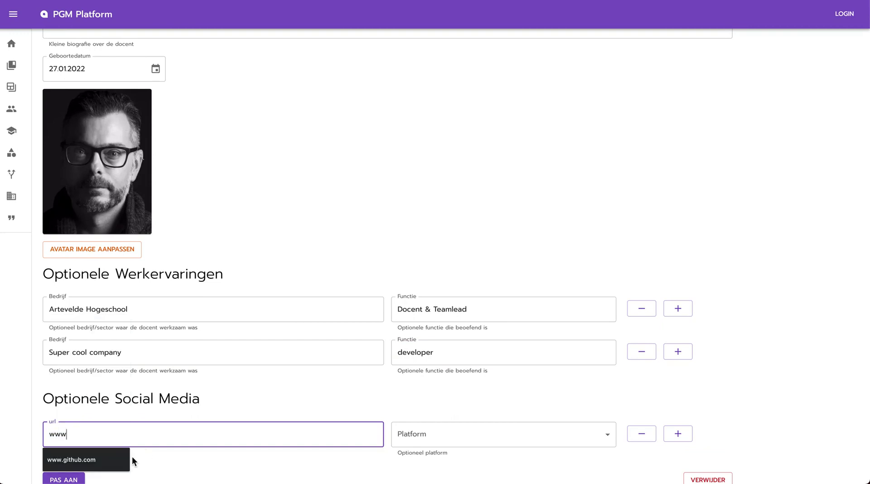
{"action": "left_click", "coordinate": [119, 459]}
{"action": "left_click", "coordinate": [431, 430]}
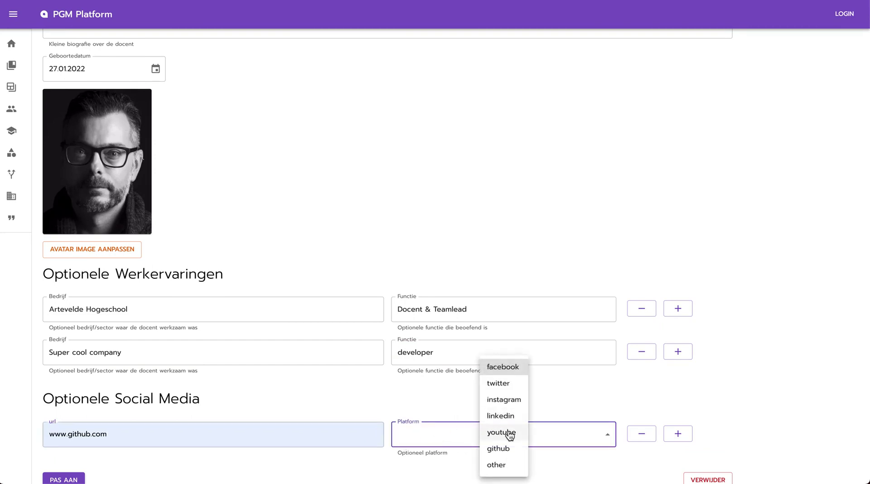
{"action": "left_click", "coordinate": [503, 449]}
{"action": "scroll", "coordinate": [445, 358], "scroll_direction": "down", "scroll_amount": 1}
- Add a second social media link, youtube.com, with platform youtube
{"action": "left_click", "coordinate": [678, 413]}
{"action": "left_click", "coordinate": [97, 461]}
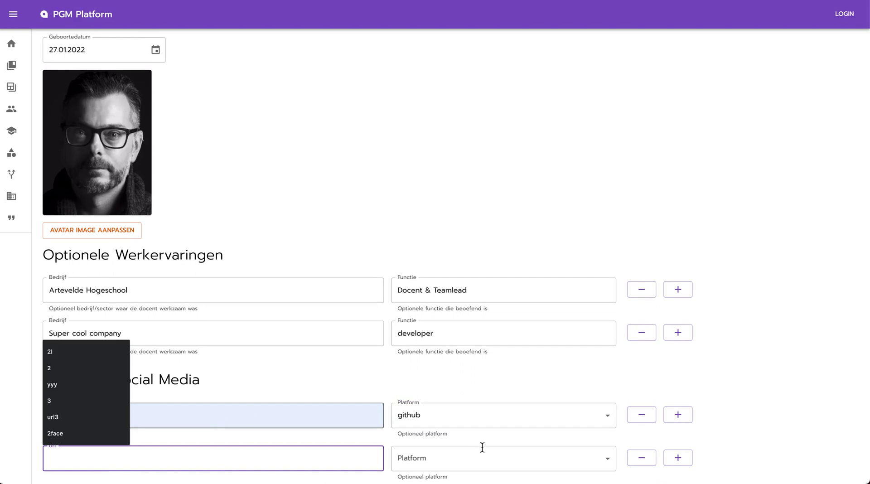
{"action": "left_click", "coordinate": [490, 462]}
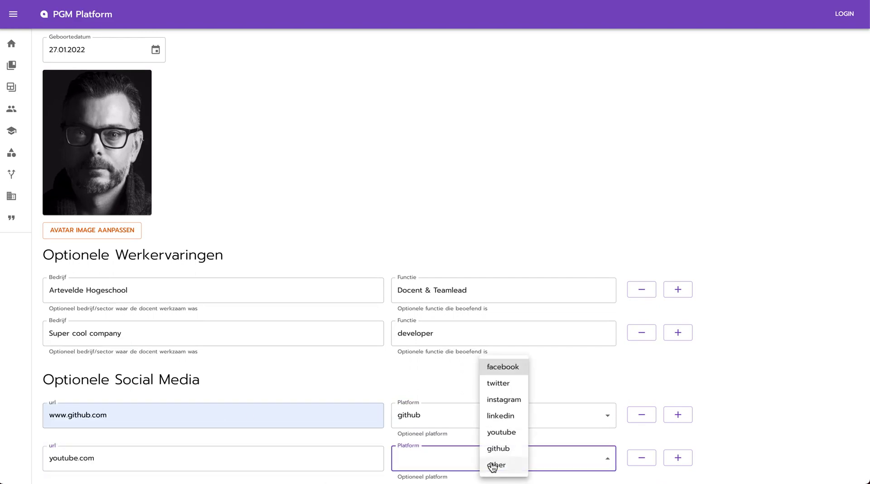
{"action": "key", "text": "Return"}
{"action": "scroll", "coordinate": [791, 296], "scroll_direction": "down", "scroll_amount": 2}
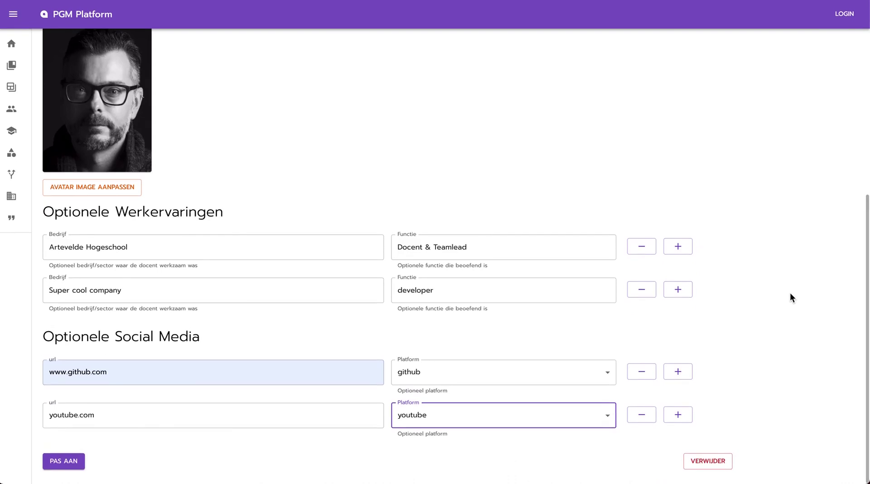
{"action": "key", "text": "ctrl+alt+Right"}
- Save the docent's updated quote, bio, work experiences and social links
{"action": "scroll", "coordinate": [790, 296], "scroll_direction": "down", "scroll_amount": 15}
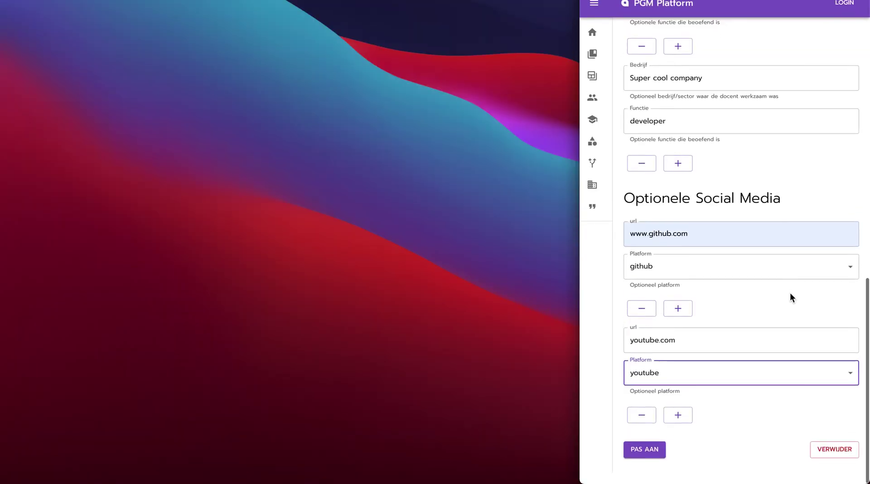
{"action": "left_click", "coordinate": [655, 469]}
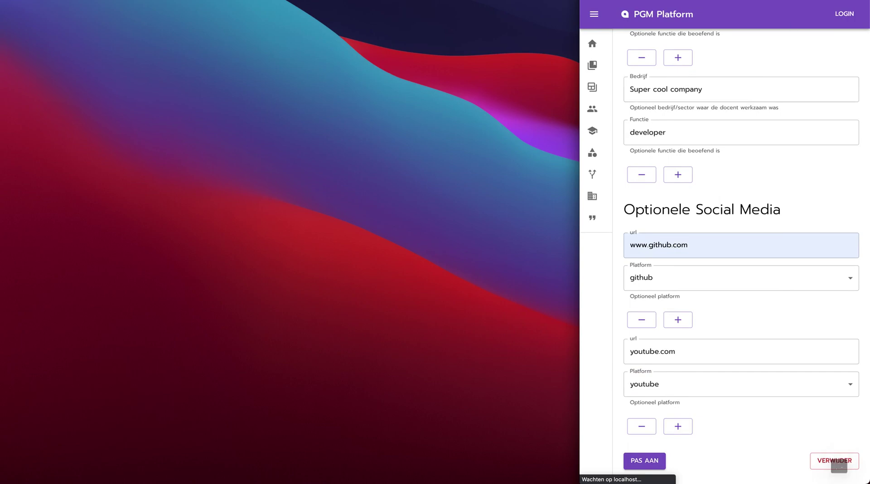
{"action": "key", "text": "super+ctrl+f"}
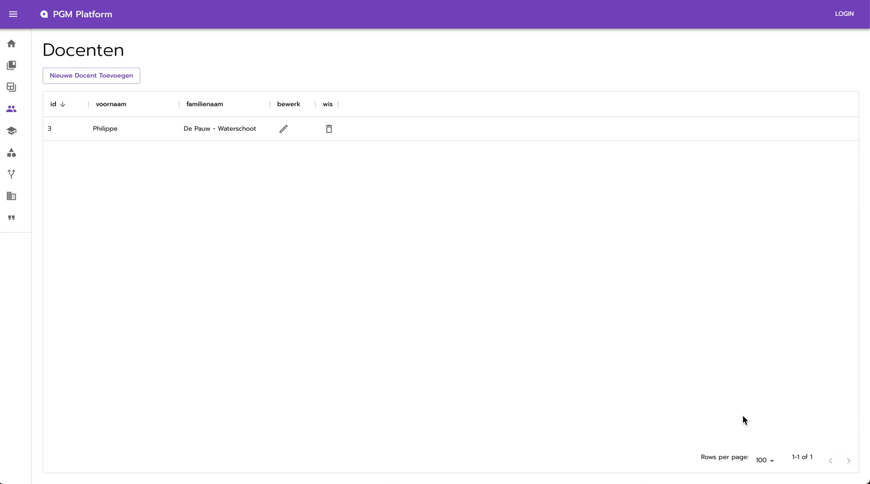
{"action": "left_click", "coordinate": [358, 139]}
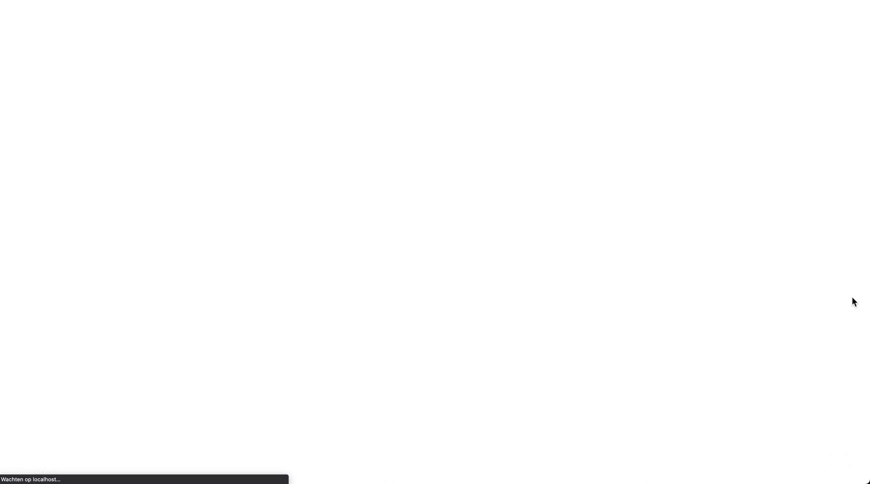
- Open the Bewerk Testimonial form for the 'PGM makes beautiful creations and websites' testimonial
{"action": "left_click", "coordinate": [712, 175]}
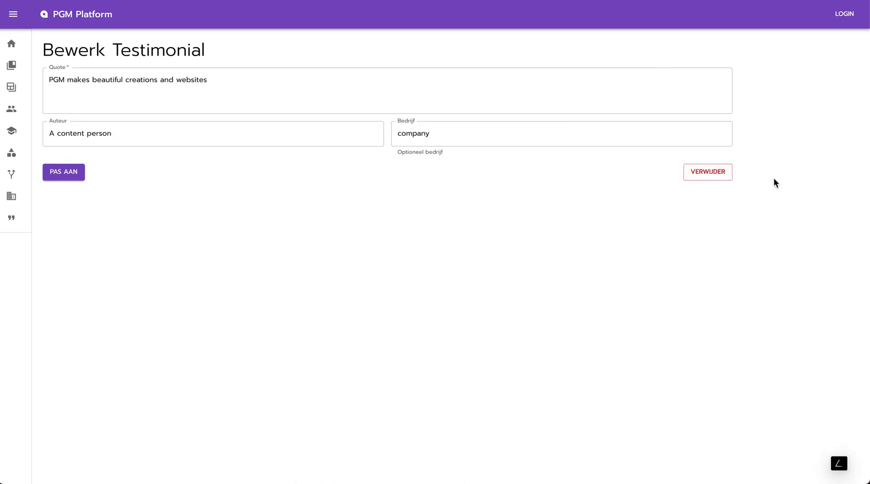